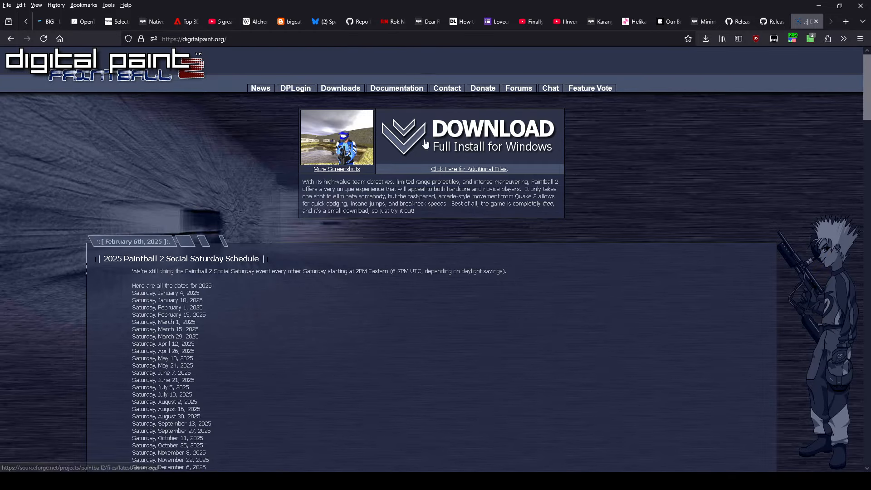
Download paintball2_mapping_resources_b46.zip from the site's additional files and extract its paintball2_mapping_resources folder into C:\programs
{"action": "left_click", "coordinate": [477, 168]}
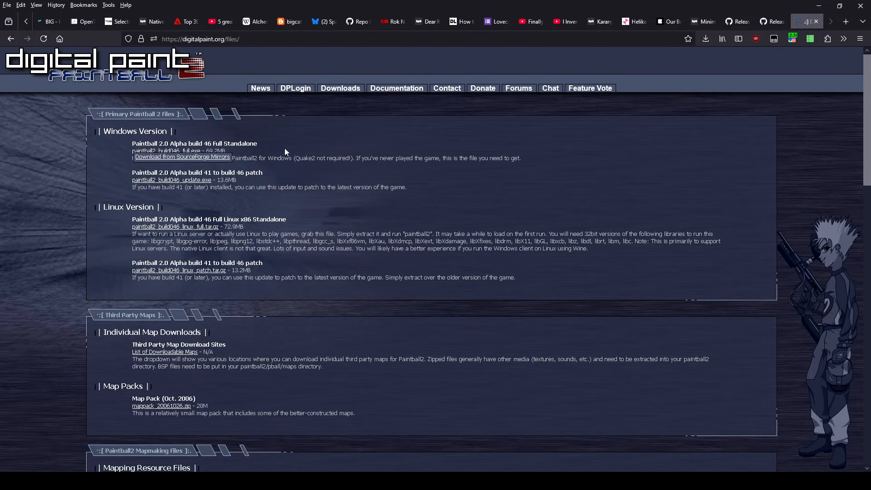
{"action": "scroll", "coordinate": [284, 154], "scroll_direction": "down", "scroll_amount": 5}
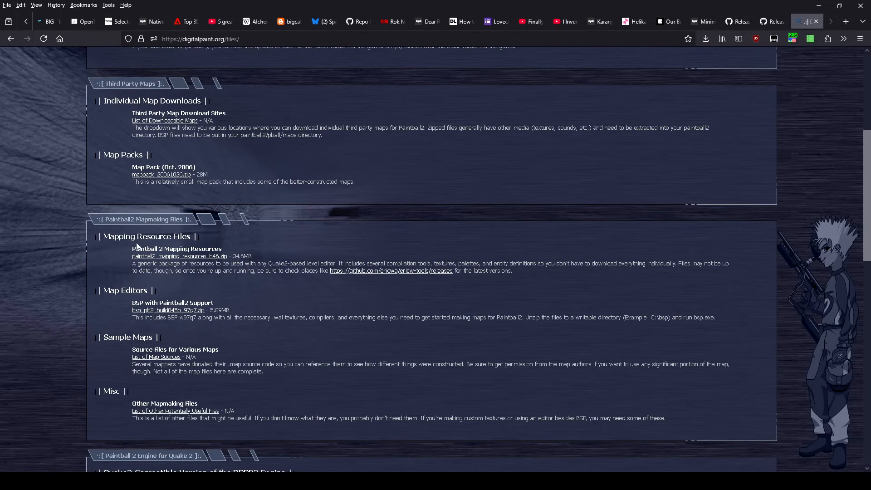
{"action": "left_click", "coordinate": [184, 258]}
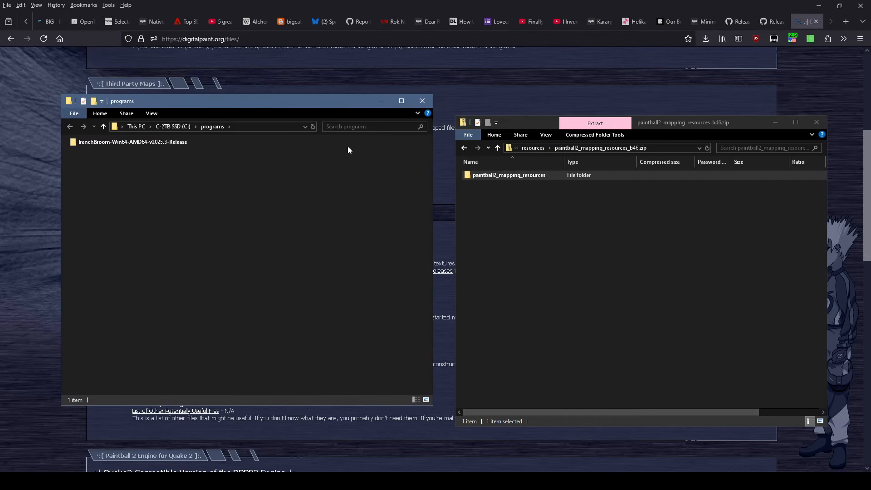
{"action": "left_click", "coordinate": [497, 175]}
{"action": "mouse_move", "coordinate": [497, 175]}
{"action": "left_mouse_down"}
{"action": "mouse_move", "coordinate": [248, 200]}
{"action": "mouse_move", "coordinate": [152, 175]}
{"action": "left_mouse_up"}
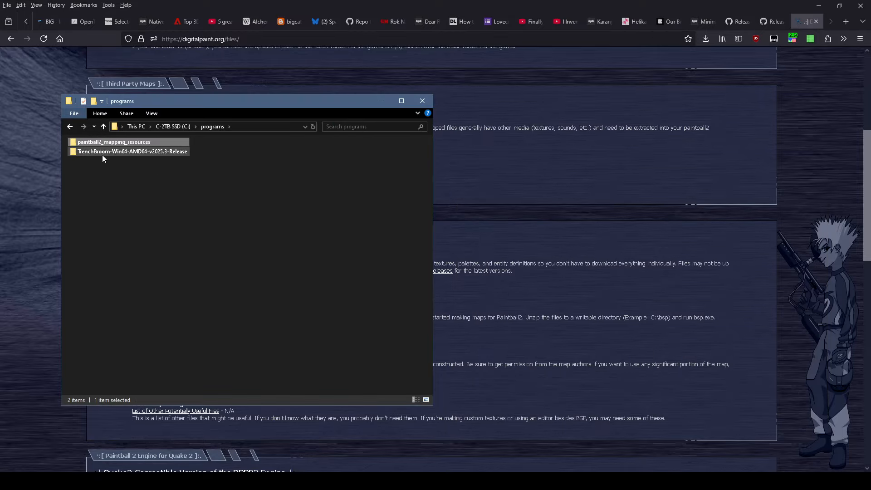
Launch TrenchBroom from its v2025.3 release folder and set the interface theme to Dark in the preferences
{"action": "double_click", "coordinate": [102, 153]}
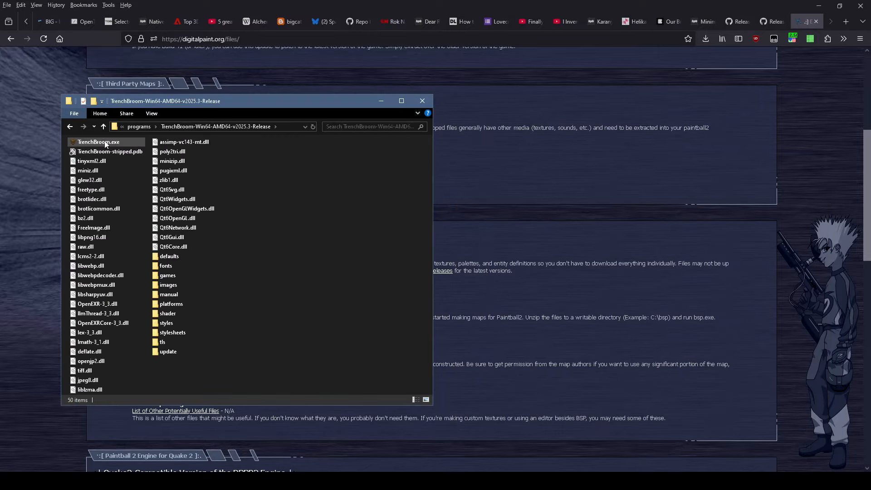
{"action": "double_click", "coordinate": [105, 144]}
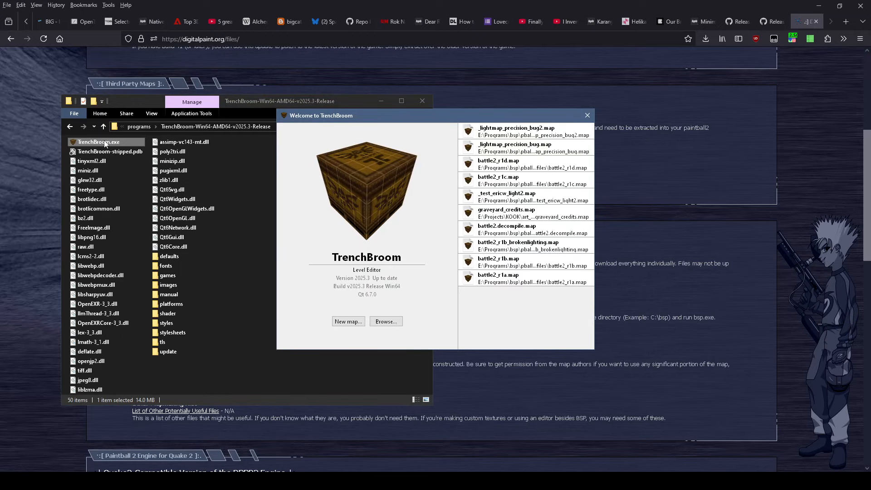
{"action": "left_click", "coordinate": [347, 321]}
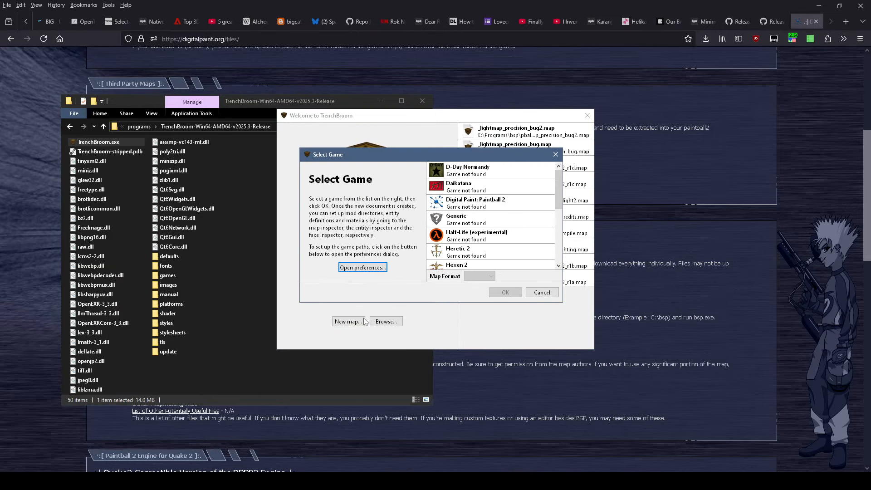
{"action": "left_click", "coordinate": [370, 268]}
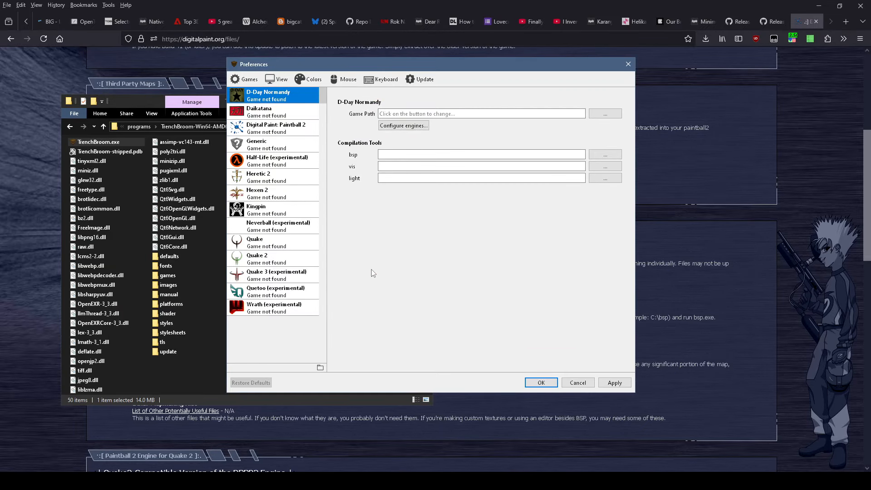
{"action": "left_click", "coordinate": [279, 79]}
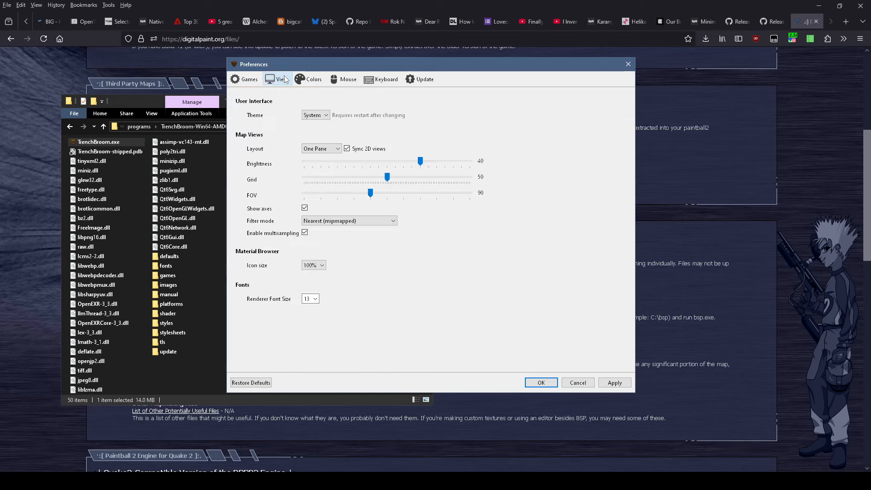
{"action": "left_click", "coordinate": [316, 114]}
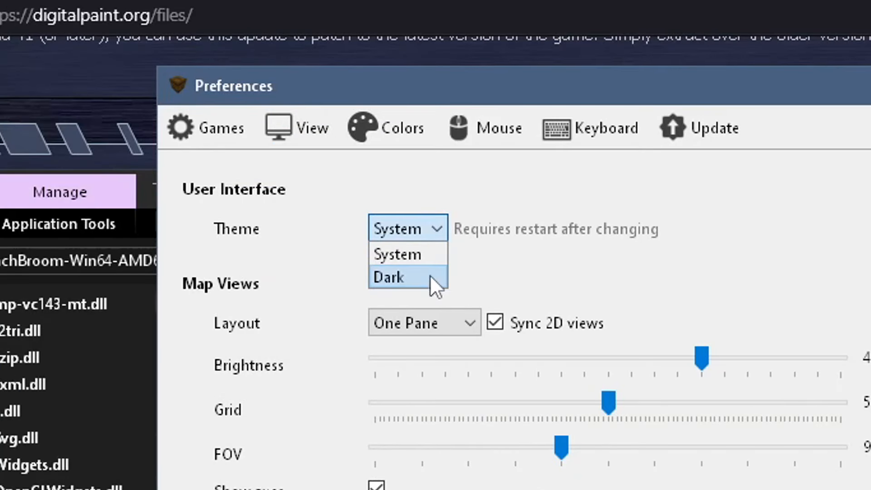
{"action": "left_click", "coordinate": [409, 277]}
{"action": "left_click", "coordinate": [598, 383]}
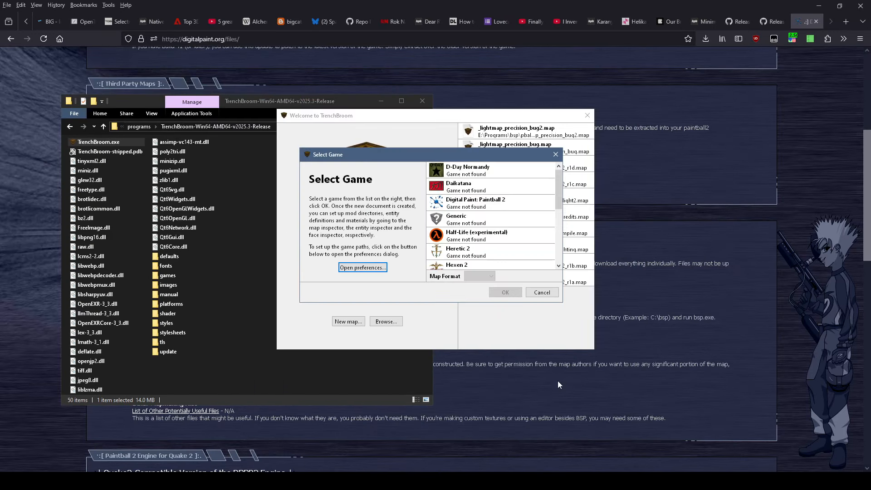
Close the game selection and welcome windows, and restart TrenchBroom to load the new theme
{"action": "left_click", "coordinate": [536, 292]}
{"action": "left_click", "coordinate": [587, 116]}
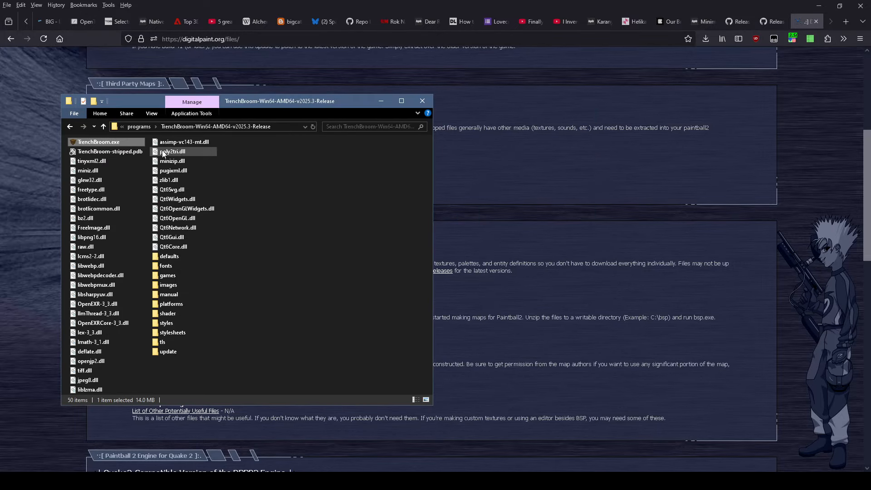
{"action": "double_click", "coordinate": [135, 145]}
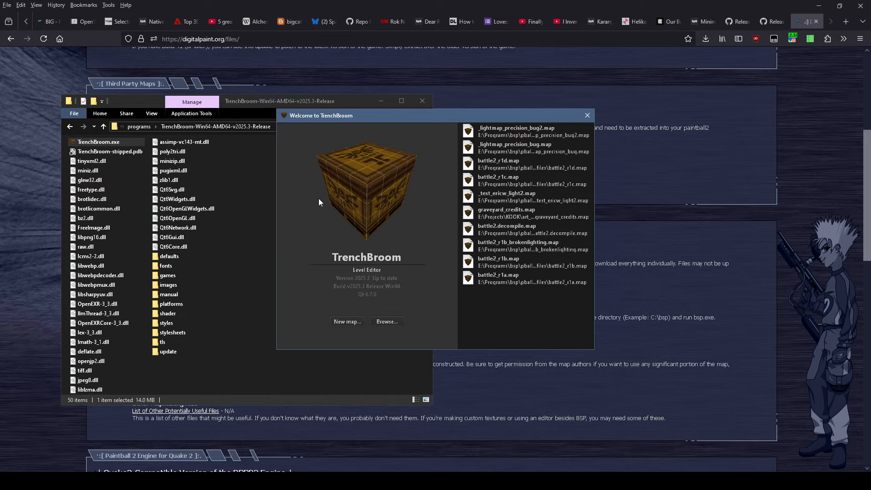
Set the game path for Digital Paint: Paintball 2 to C:\Programs\paintball2_mapping_resources\quake2 and apply the preference
{"action": "left_click", "coordinate": [363, 322]}
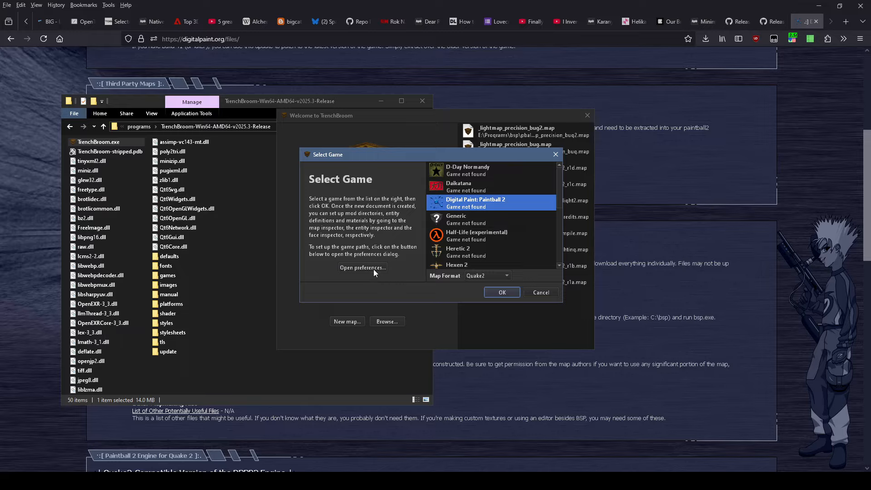
{"action": "left_click", "coordinate": [374, 269]}
{"action": "left_click", "coordinate": [292, 128]}
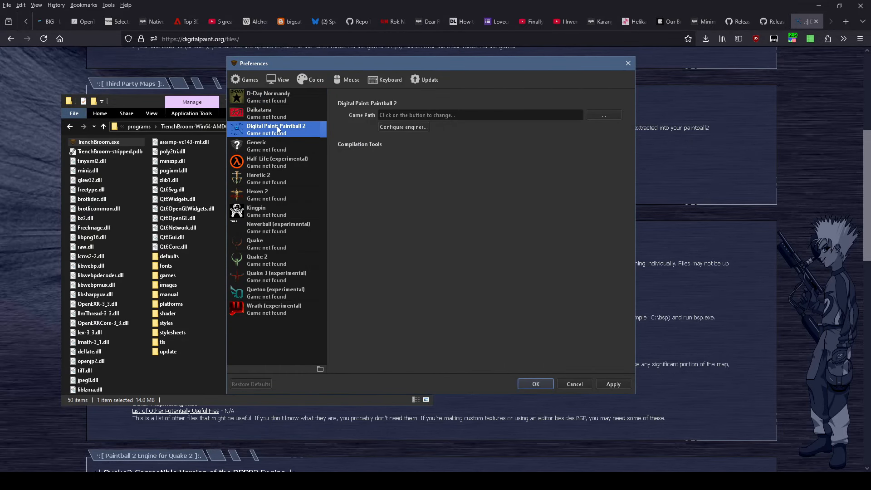
{"action": "left_click", "coordinate": [603, 116]}
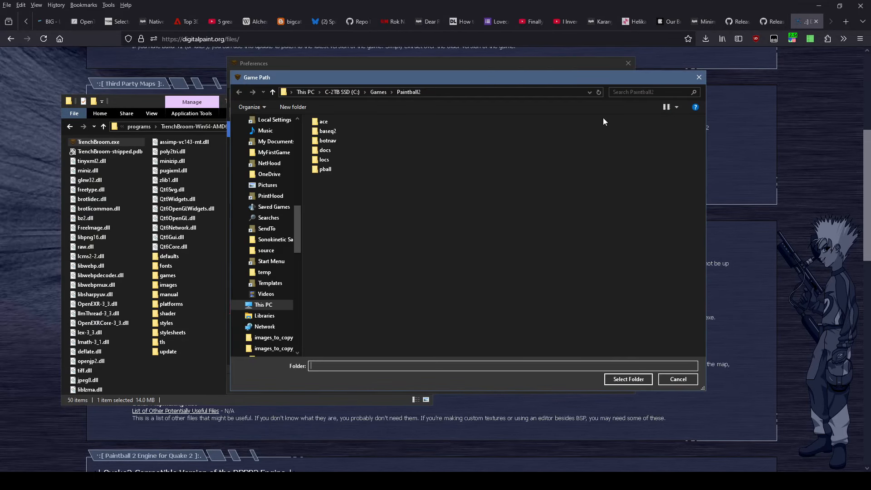
{"action": "left_click", "coordinate": [470, 92]}
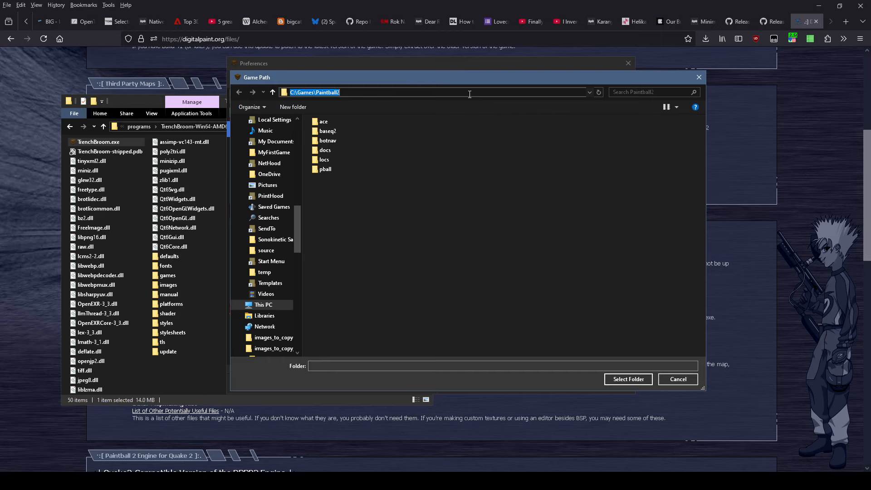
{"action": "type", "text": "C:\\Programs"}
{"action": "key", "text": "Return"}
{"action": "double_click", "coordinate": [359, 121]}
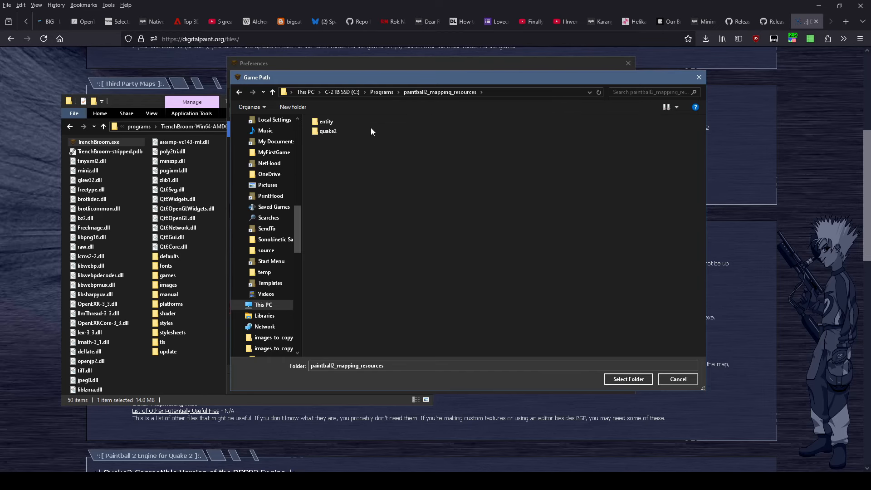
{"action": "double_click", "coordinate": [329, 132]}
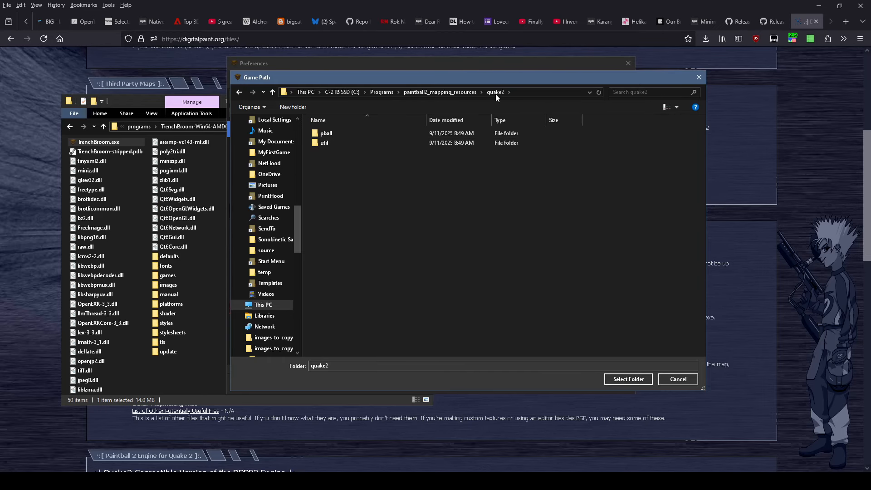
{"action": "left_click", "coordinate": [622, 380]}
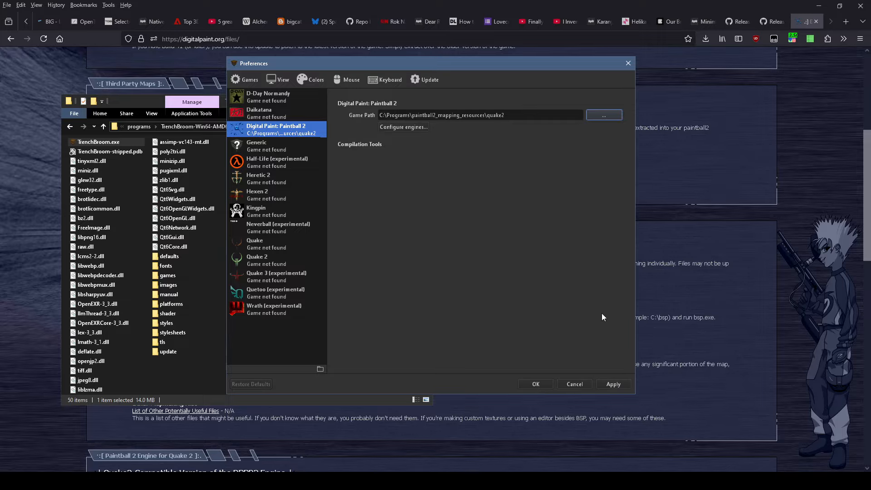
{"action": "left_click", "coordinate": [613, 384]}
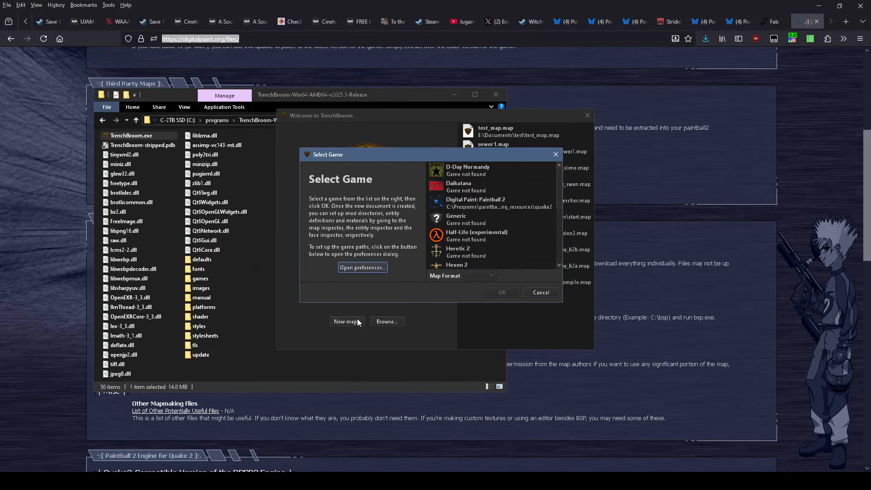
Create a new map for Digital Paint: Paintball 2 in the Quake2 (Valve) map format
{"action": "left_click", "coordinate": [463, 208]}
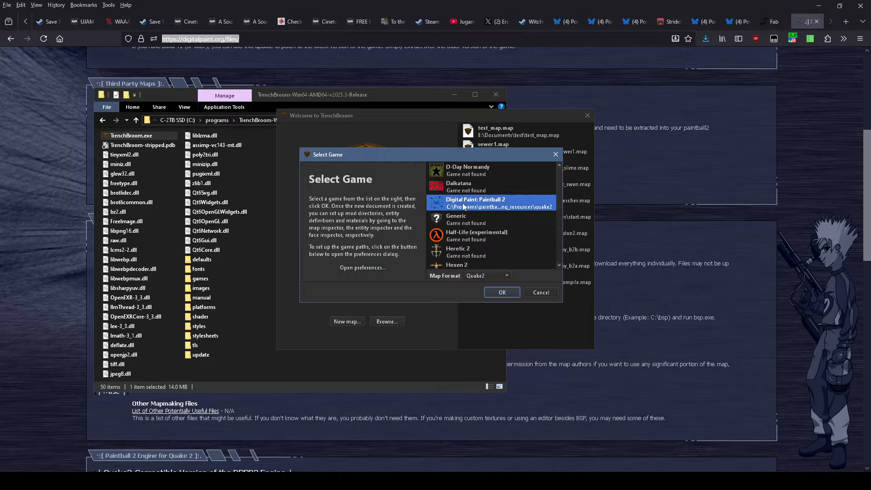
{"action": "left_click", "coordinate": [502, 275]}
{"action": "left_click", "coordinate": [495, 294]}
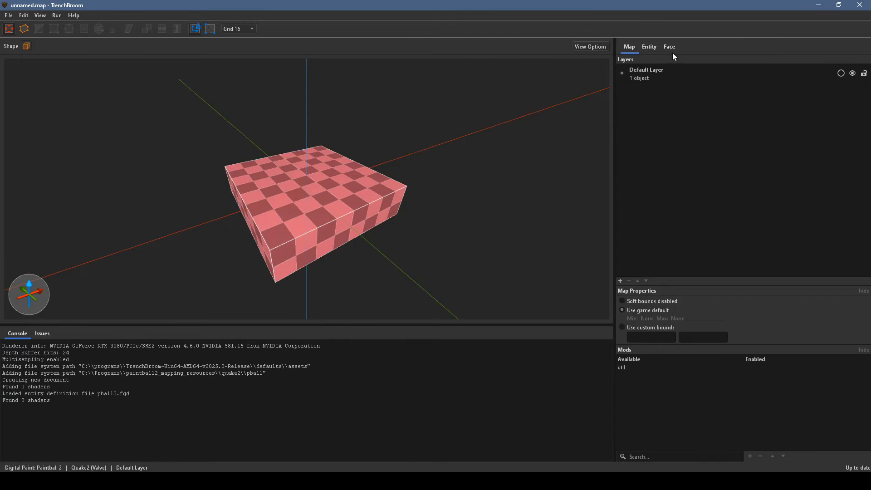
Apply the b_lt1 material to the whole default brush and look at its available surface flags
{"action": "left_click", "coordinate": [670, 48]}
{"action": "mouse_move", "coordinate": [869, 287]}
{"action": "left_mouse_down"}
{"action": "mouse_move", "coordinate": [869, 358]}
{"action": "mouse_move", "coordinate": [869, 285]}
{"action": "left_mouse_up"}
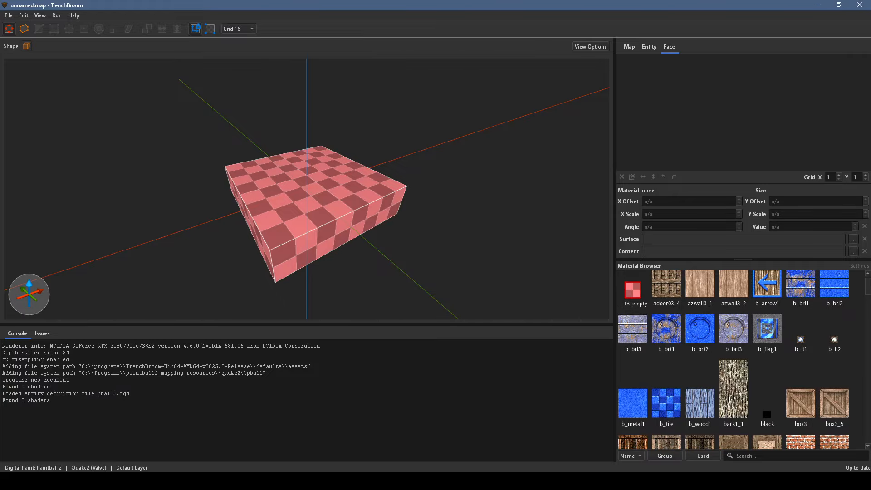
{"action": "left_click", "coordinate": [317, 233]}
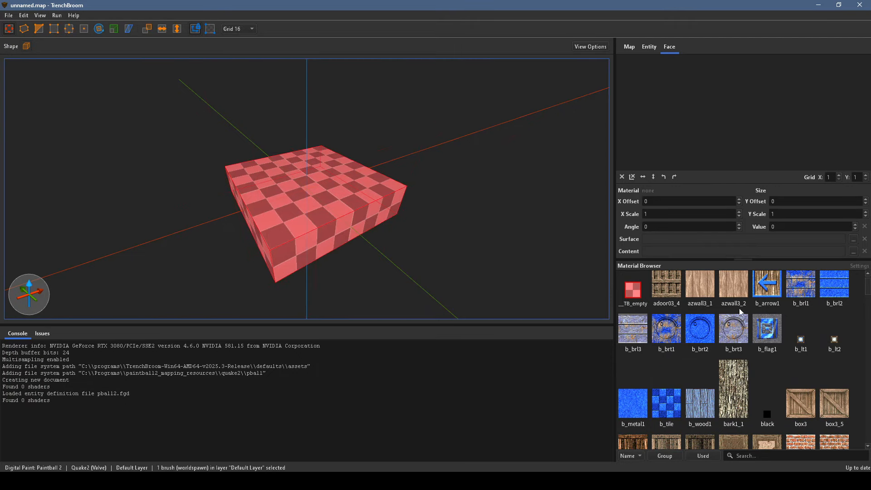
{"action": "left_click", "coordinate": [800, 340]}
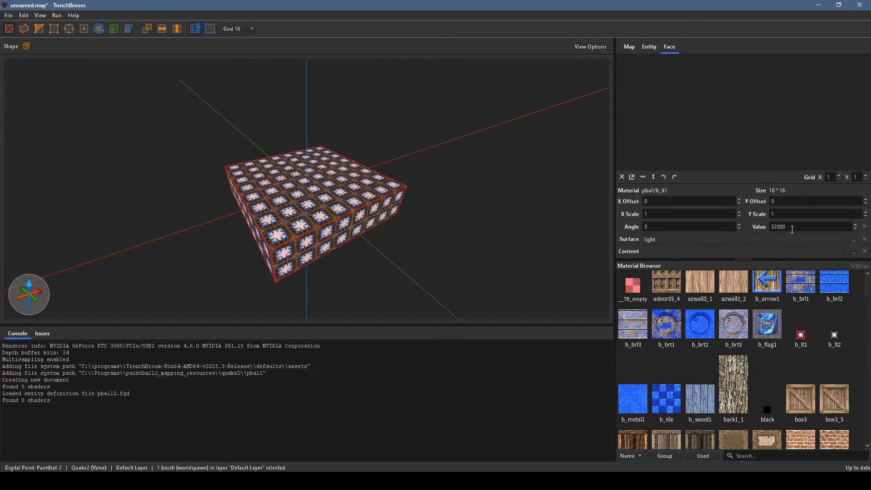
{"action": "left_click", "coordinate": [853, 240]}
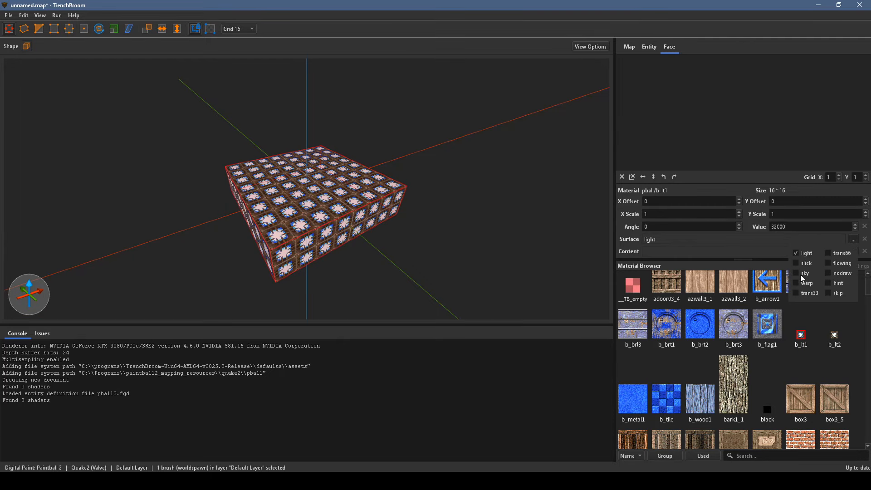
{"action": "left_click", "coordinate": [517, 263]}
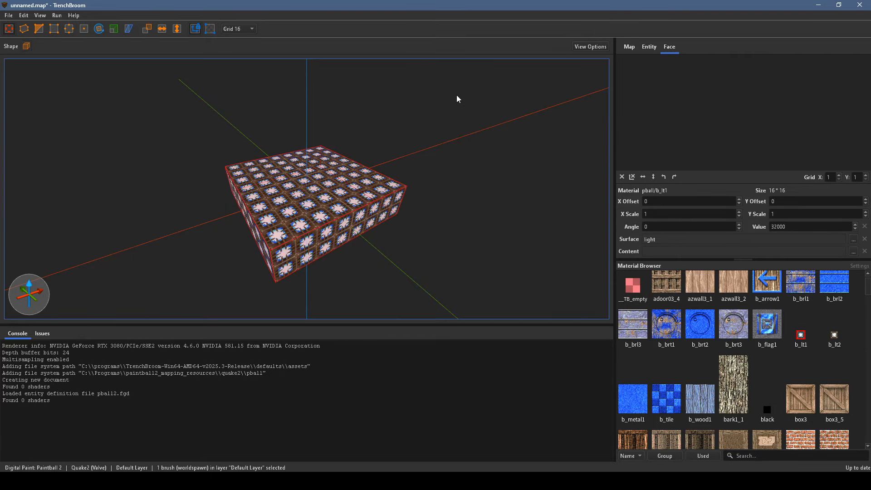
Place an info_player_deathmatch point entity on top of the brush
{"action": "right_click", "coordinate": [309, 183]}
{"action": "mouse_move", "coordinate": [366, 347]}
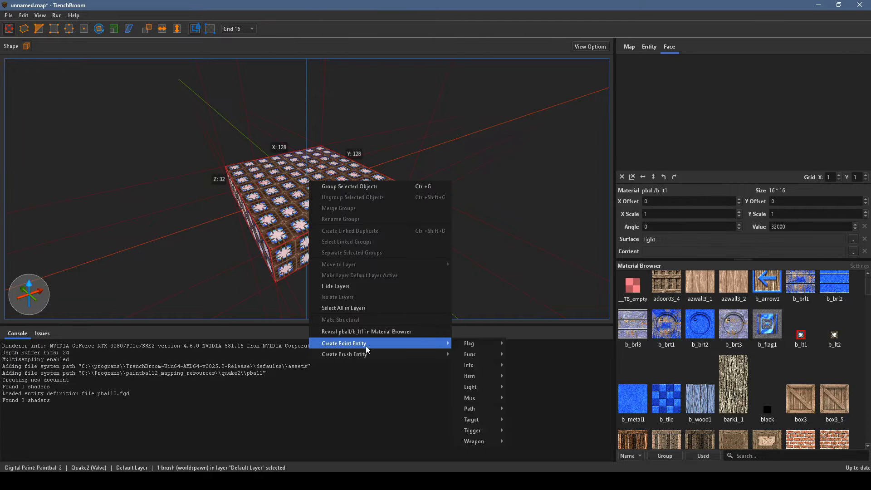
{"action": "mouse_move", "coordinate": [490, 367]}
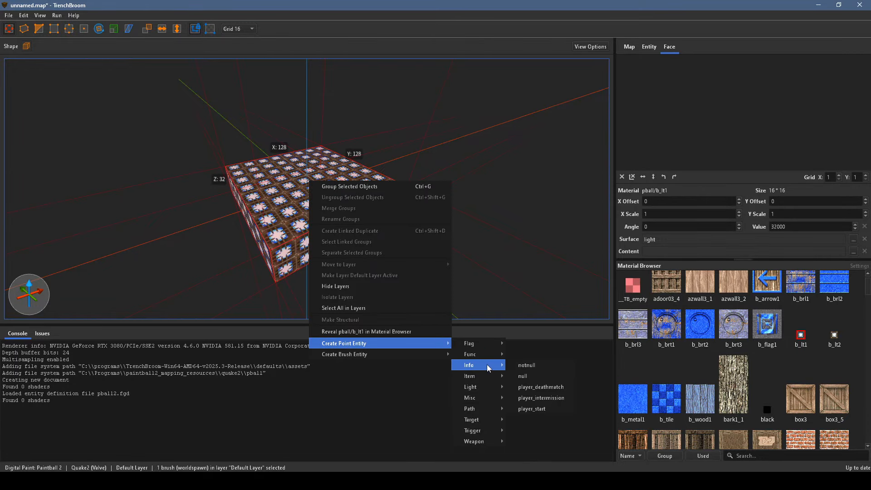
{"action": "left_click", "coordinate": [557, 387]}
Save the map as mymap_b1 in the paintball2_mapping_resources\quake2\pball\maps folder
{"action": "left_click", "coordinate": [11, 15]}
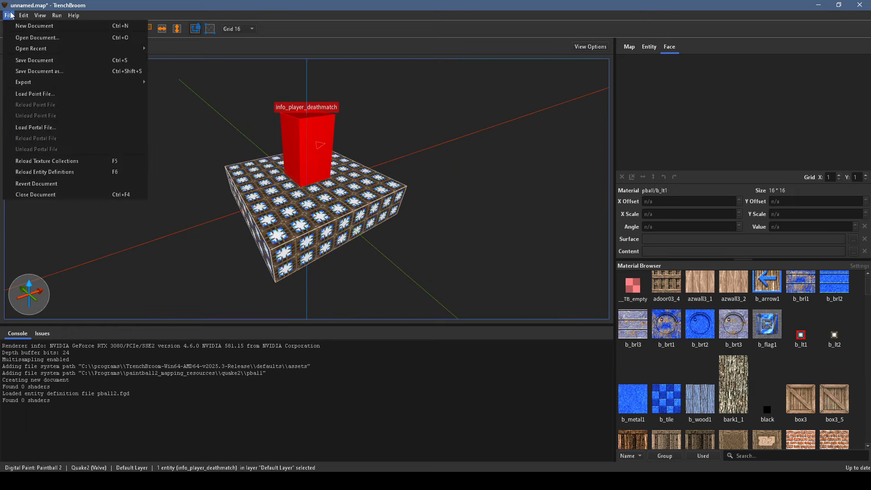
{"action": "left_click", "coordinate": [46, 64]}
{"action": "left_click", "coordinate": [155, 32]}
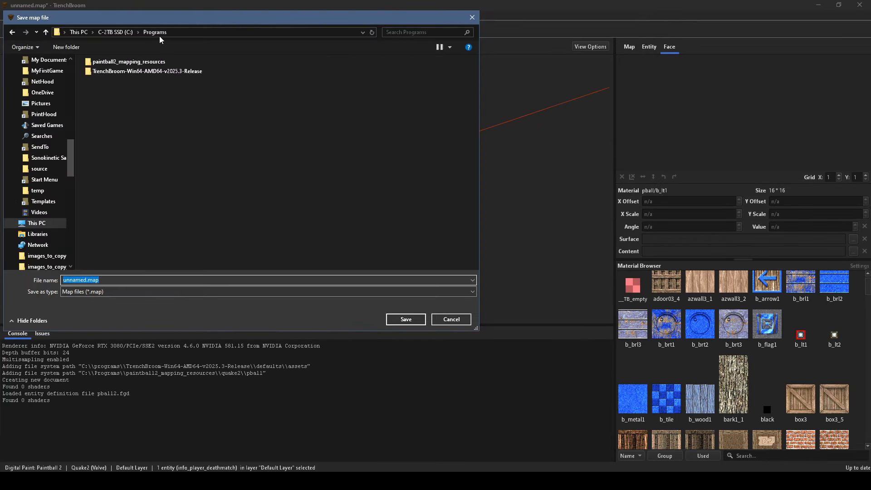
{"action": "double_click", "coordinate": [135, 63]}
{"action": "double_click", "coordinate": [101, 61]}
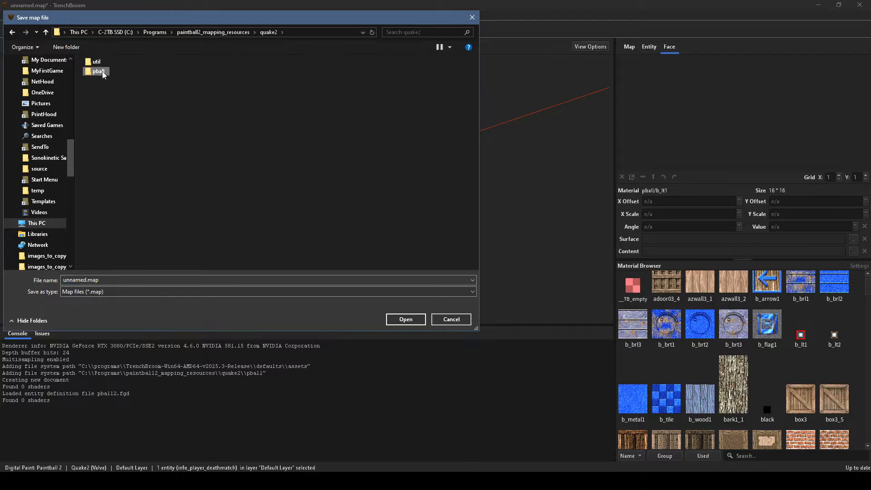
{"action": "double_click", "coordinate": [99, 71]}
{"action": "double_click", "coordinate": [102, 62]}
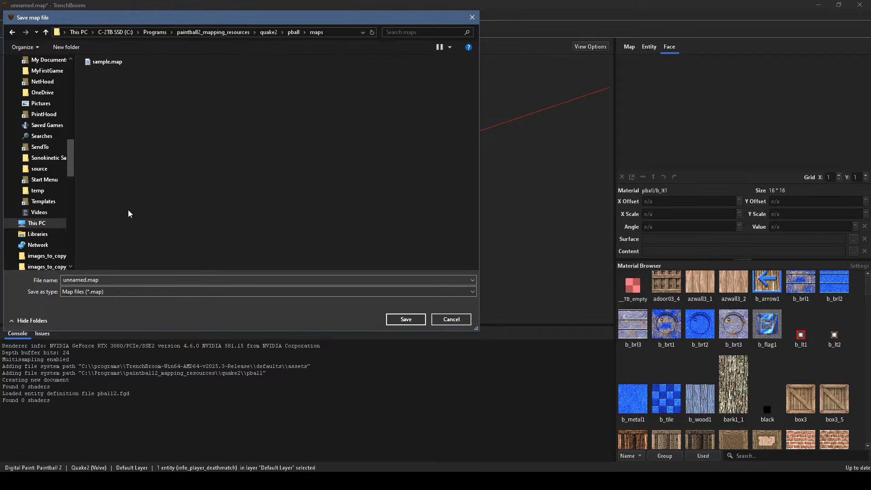
{"action": "left_click", "coordinate": [192, 279]}
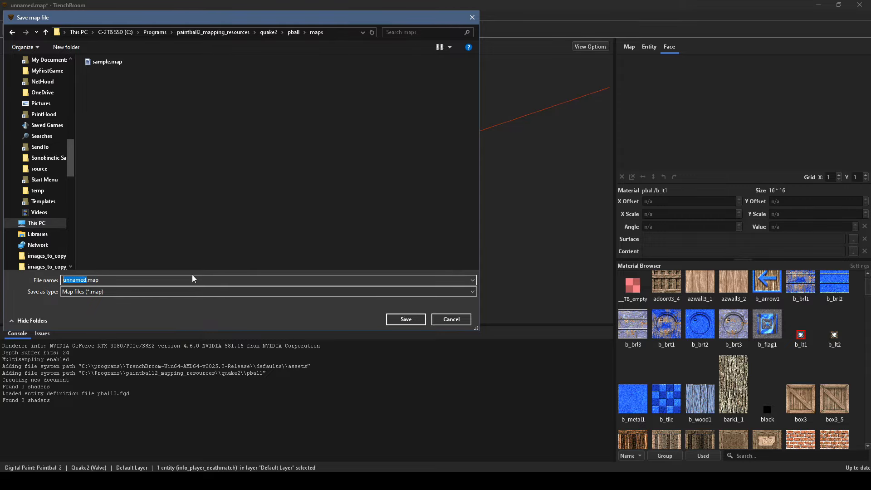
{"action": "type", "text": "mymap_b1"}
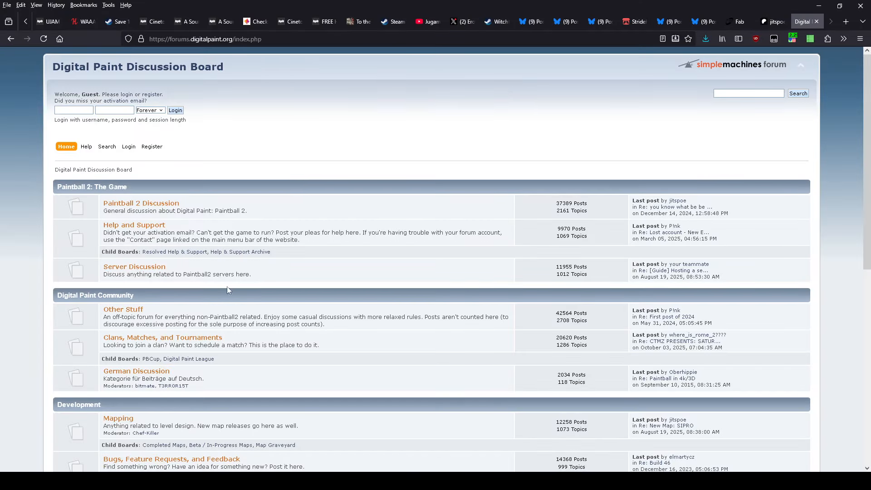
In the browser, open the Releasing a New/Beta Map guide in the Digital Paint forum's Mapping board and read the beta extension rule
{"action": "scroll", "coordinate": [227, 290], "scroll_direction": "down", "scroll_amount": 2}
{"action": "left_click", "coordinate": [122, 328]}
{"action": "scroll", "coordinate": [136, 335], "scroll_direction": "down", "scroll_amount": 3}
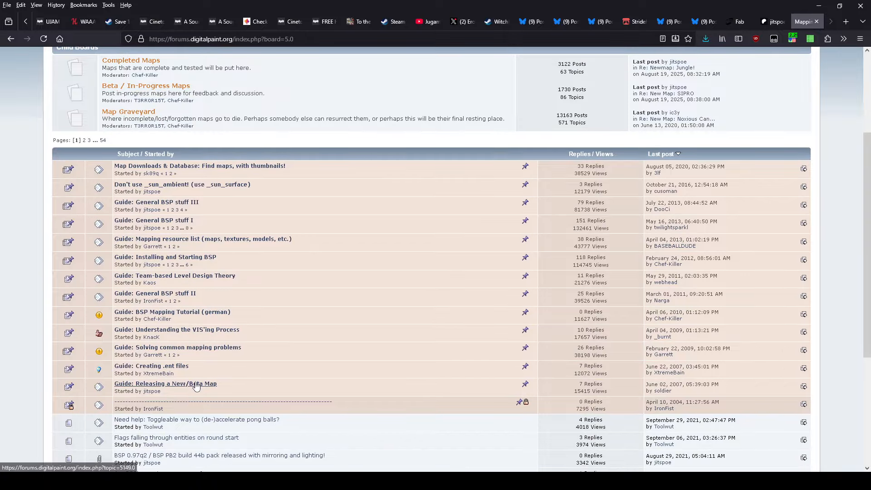
{"action": "left_click", "coordinate": [196, 383]}
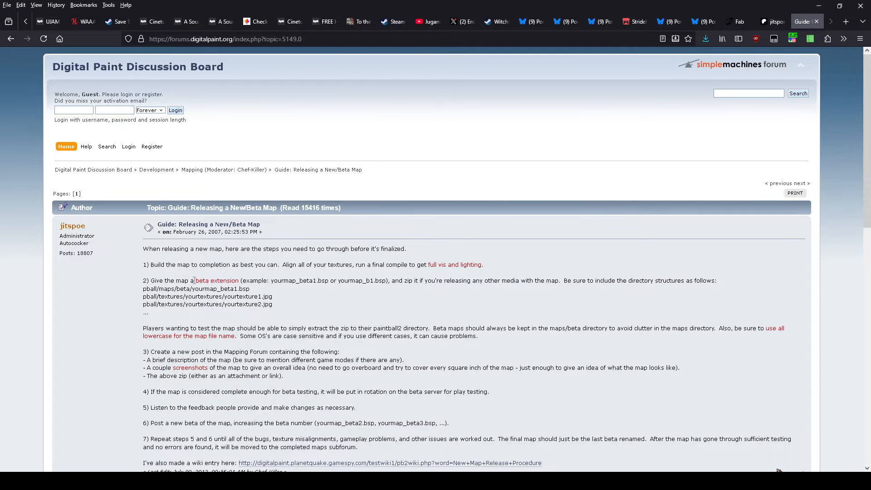
{"action": "left_click_drag", "start_coordinate": [194, 280], "coordinate": [238, 282]}
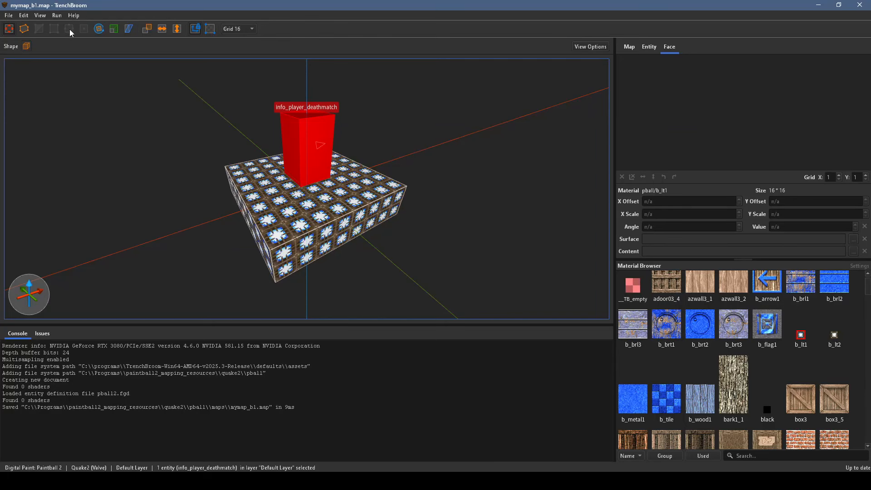
In TrenchBroom, create a compilation profile named Quick Compile and add an Export Map task with its default file path
{"action": "left_click", "coordinate": [58, 17]}
{"action": "left_click", "coordinate": [75, 23]}
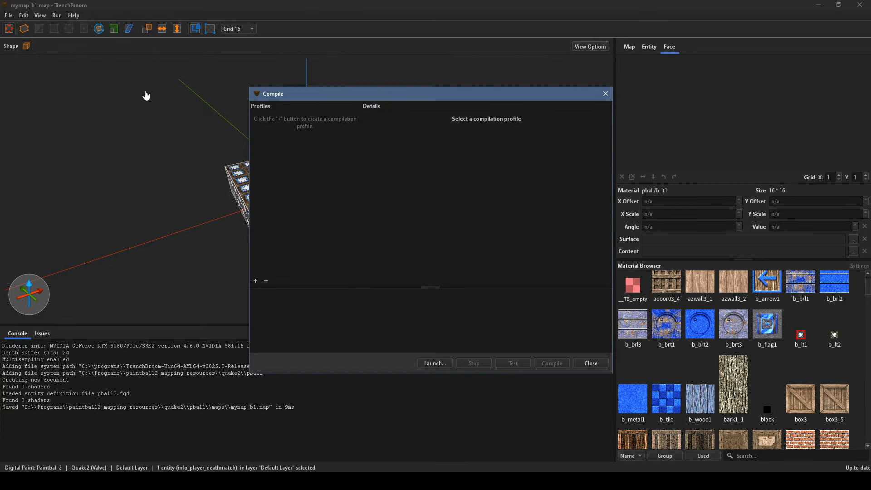
{"action": "left_click", "coordinate": [255, 281]}
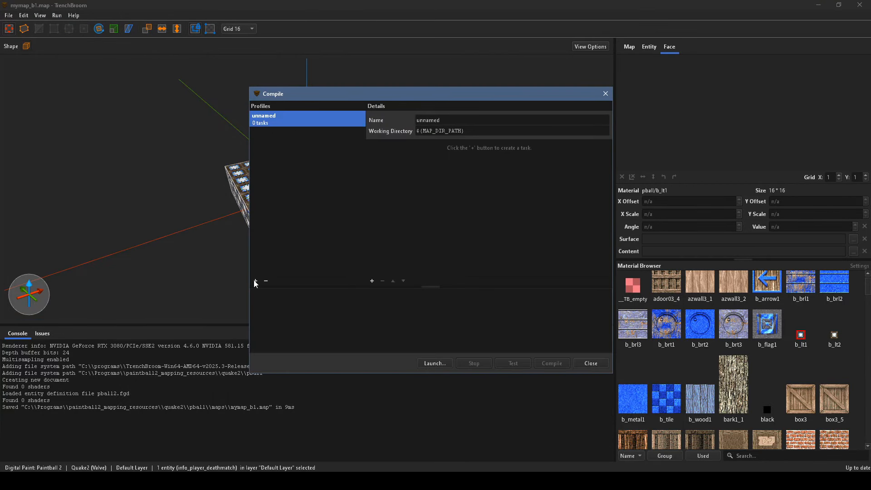
{"action": "double_click", "coordinate": [420, 118]}
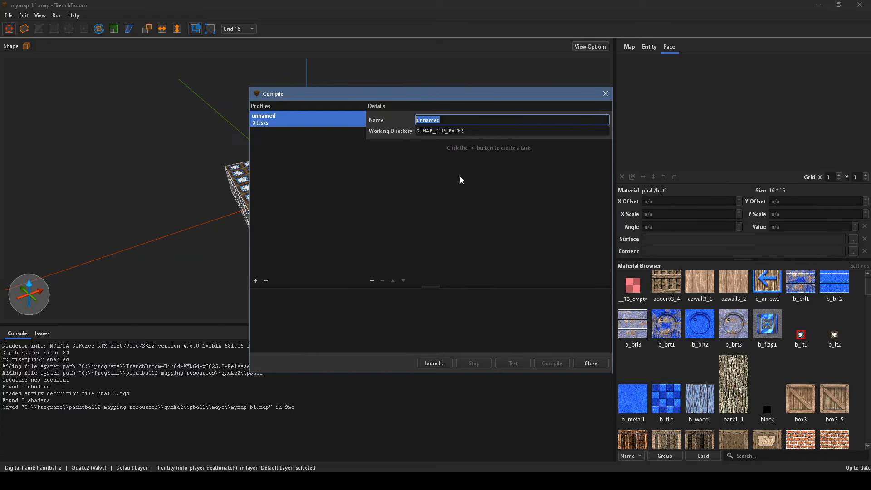
{"action": "type", "text": "Quick Compile"}
{"action": "left_click", "coordinate": [372, 281]}
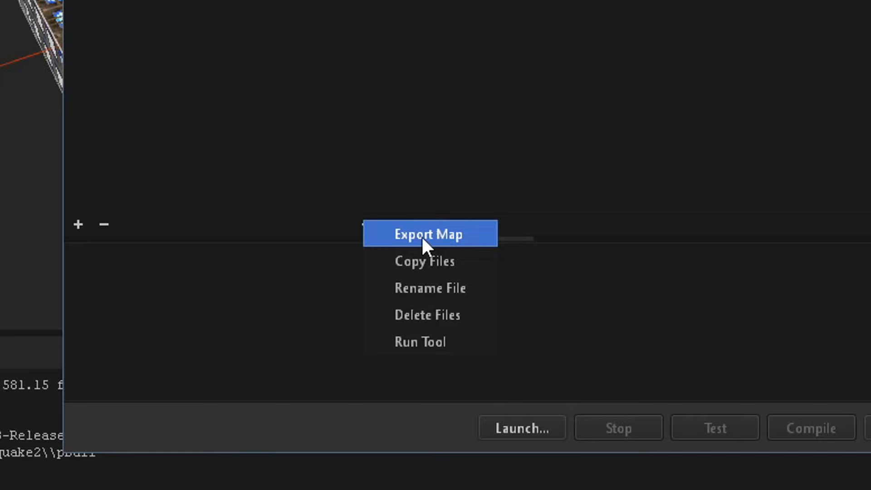
{"action": "left_click", "coordinate": [421, 236]}
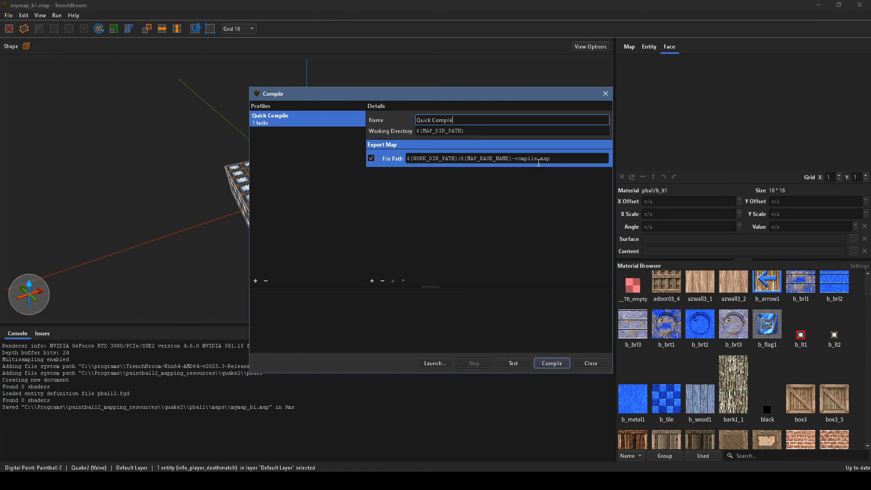
Add a Run Tool task to the profile, using qbsp.exe from C:\Programs\paintball2_mapping_resources\quake2\util as its tool
{"action": "left_click", "coordinate": [373, 282]}
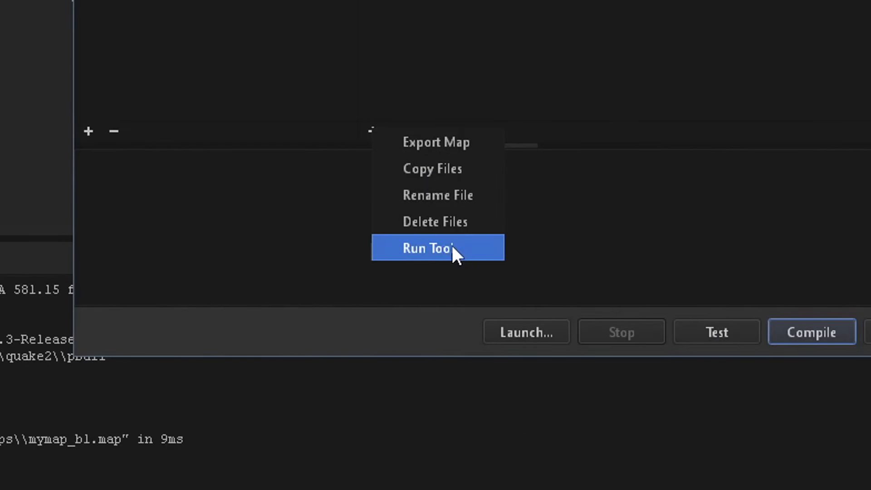
{"action": "left_click", "coordinate": [405, 328]}
{"action": "left_click", "coordinate": [601, 188]}
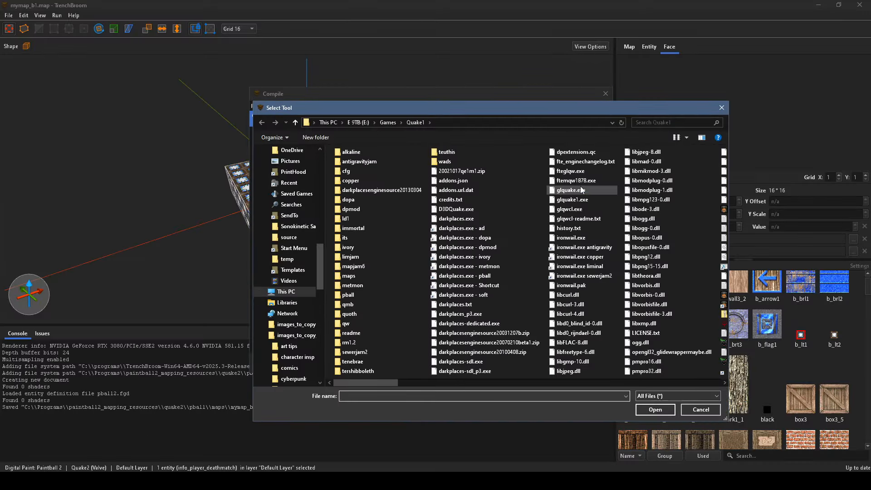
{"action": "double_click", "coordinate": [408, 264]}
{"action": "double_click", "coordinate": [370, 324]}
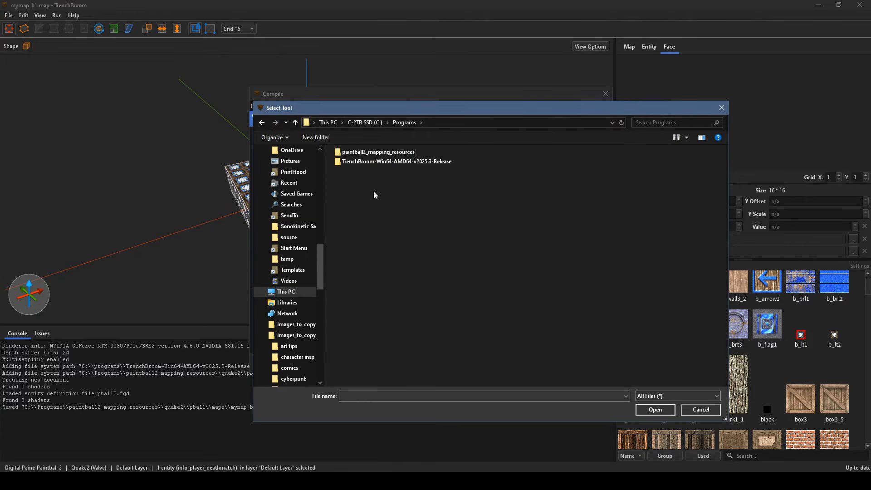
{"action": "double_click", "coordinate": [380, 153]}
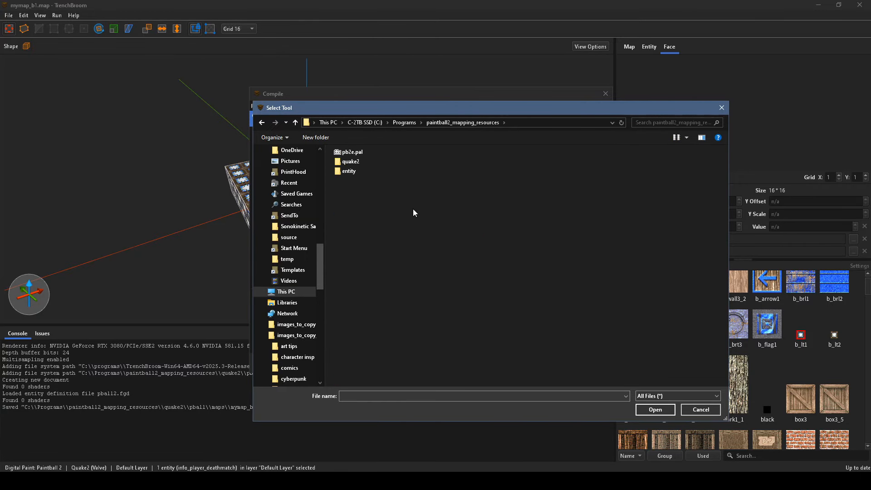
{"action": "double_click", "coordinate": [350, 161]}
{"action": "double_click", "coordinate": [347, 156]}
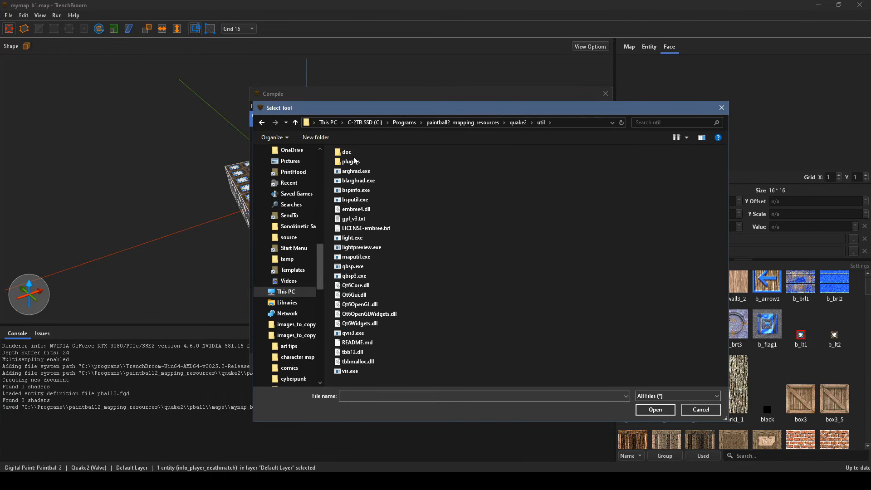
{"action": "double_click", "coordinate": [359, 268]}
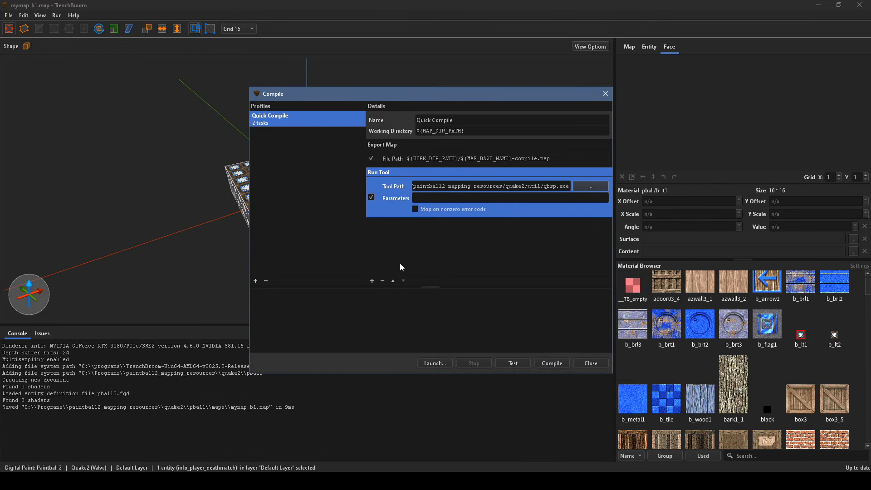
Set the qbsp task's parameters to ${MAP_BASE_NAME}-compile.map ${MAP_BASE_NAME}.bsp
{"action": "left_click", "coordinate": [456, 199]}
{"action": "type", "text": "$"}
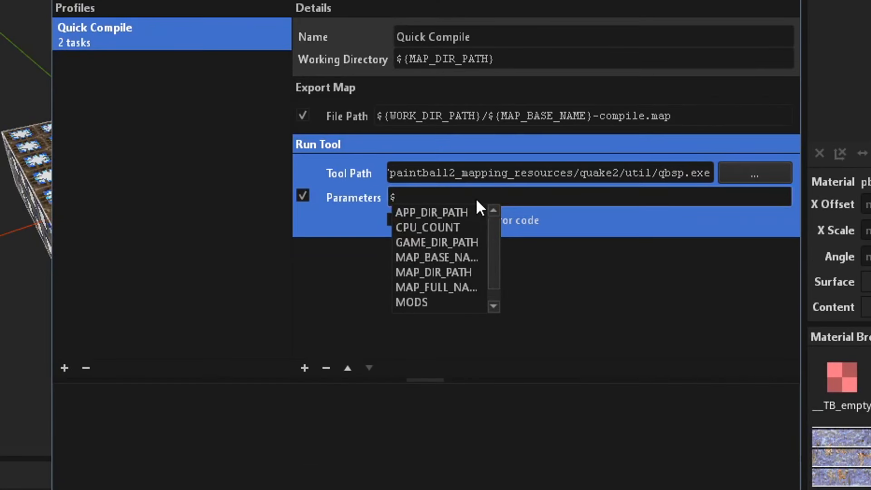
{"action": "left_click", "coordinate": [449, 256]}
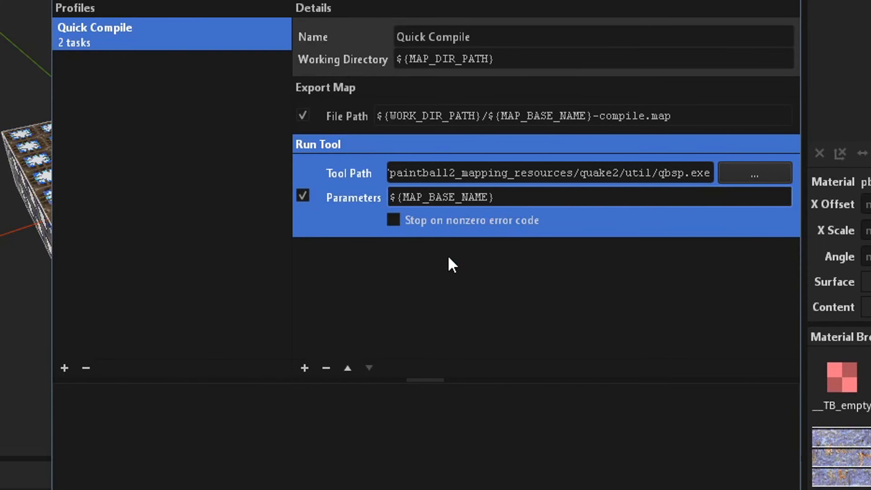
{"action": "type", "text": "-compile.map"}
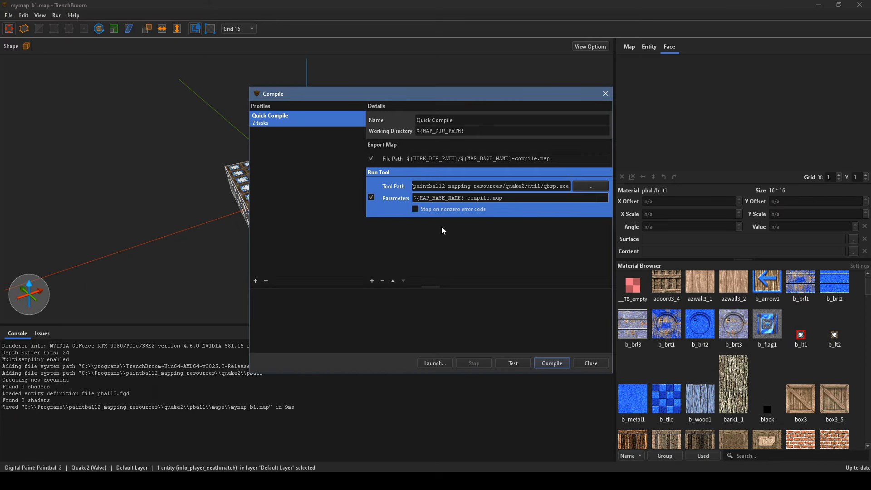
{"action": "type", "text": " $"}
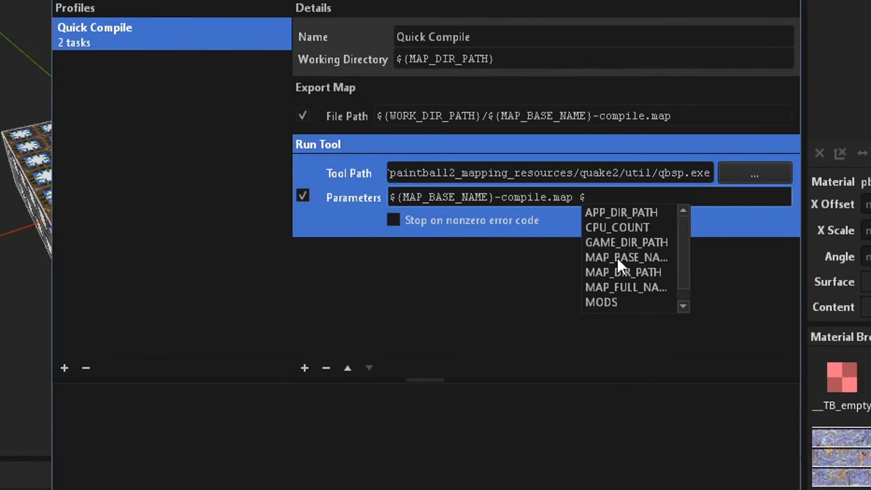
{"action": "left_click", "coordinate": [617, 257]}
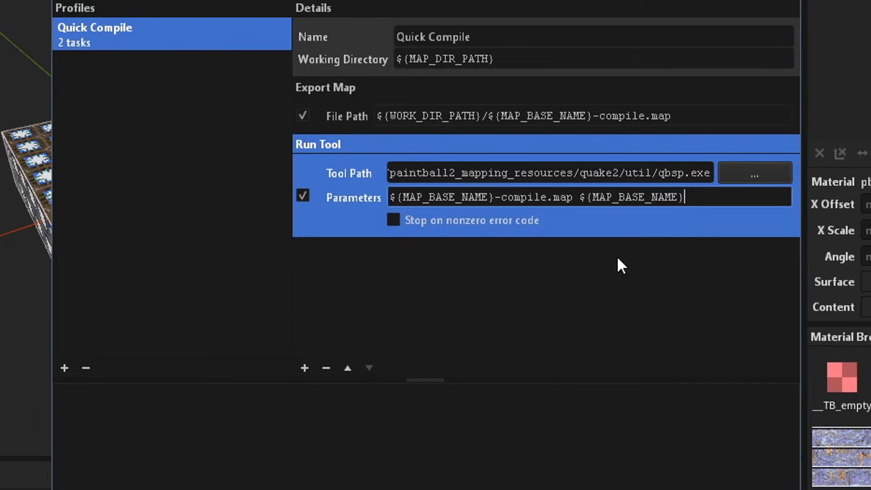
{"action": "type", "text": ".bsp"}
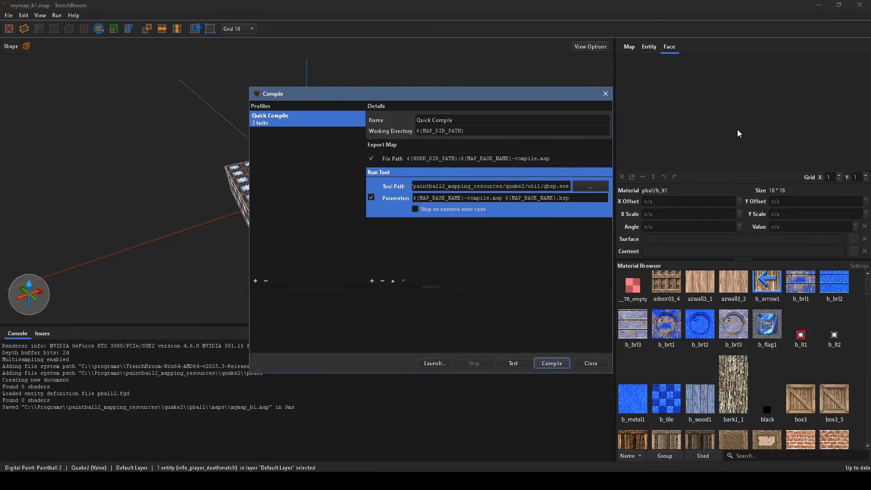
Insert -q2bsp -gamedir "C:/Programs/paintball2_mapping_resources/quake2/pball" before the qbsp task's existing parameters and enlarge the Compile window to show the full line
{"action": "type", "text": "-q2bs"}
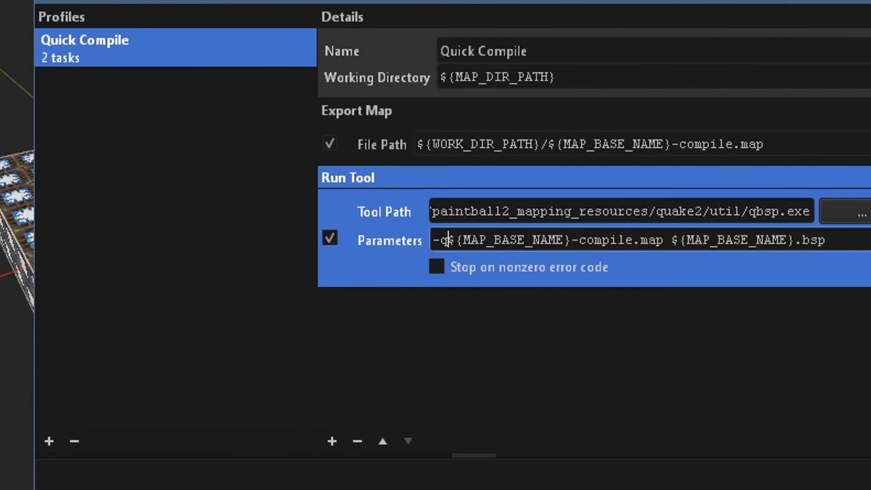
{"action": "type", "text": "p "}
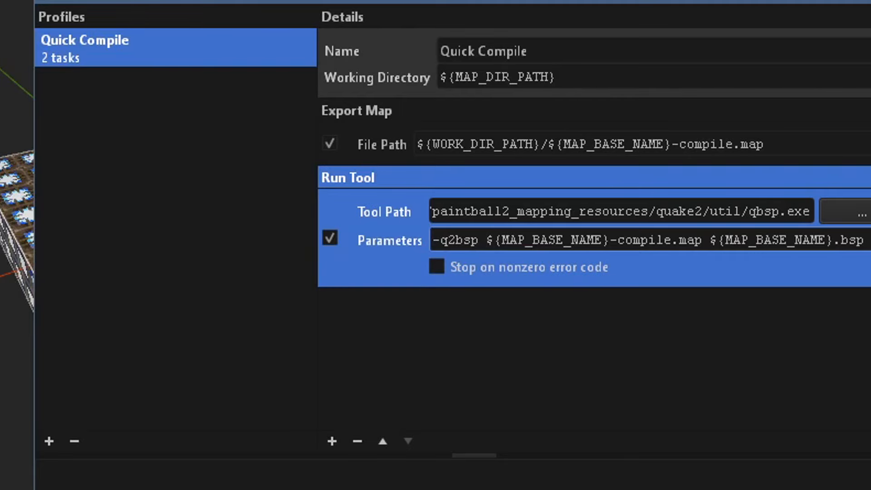
{"action": "type", "text": "-gamedir "}
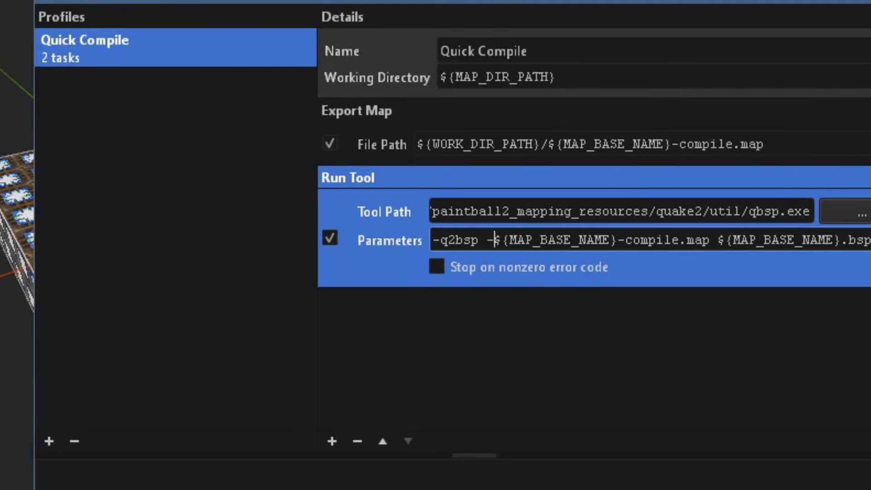
{"action": "type", "text": "\"C:/Progr"}
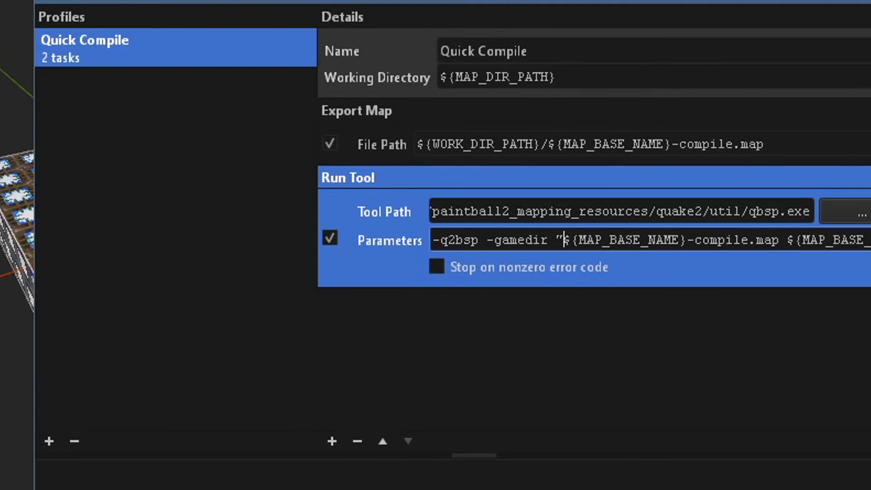
{"action": "type", "text": "ams/paintball2_"}
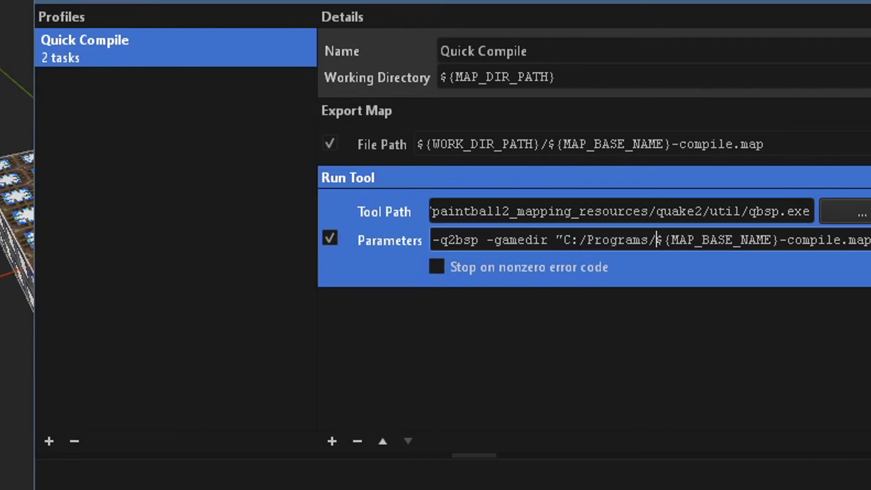
{"action": "type", "text": "mapping_resources"}
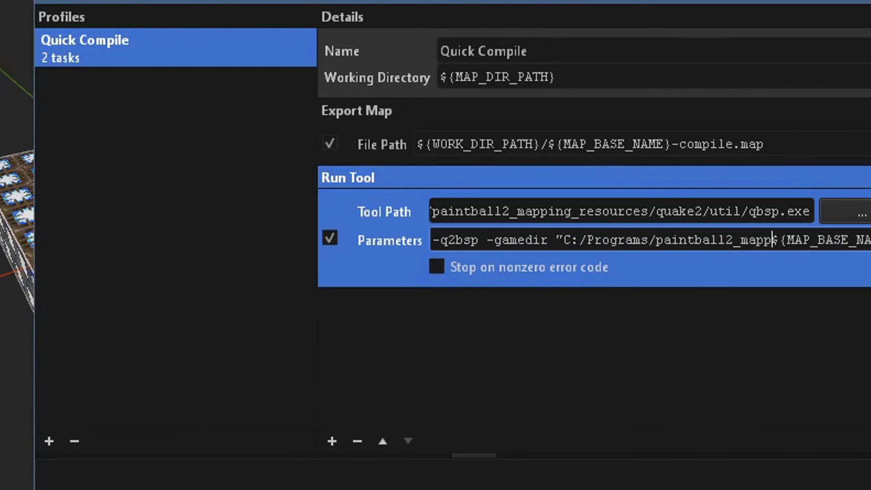
{"action": "type", "text": "/quake2/"}
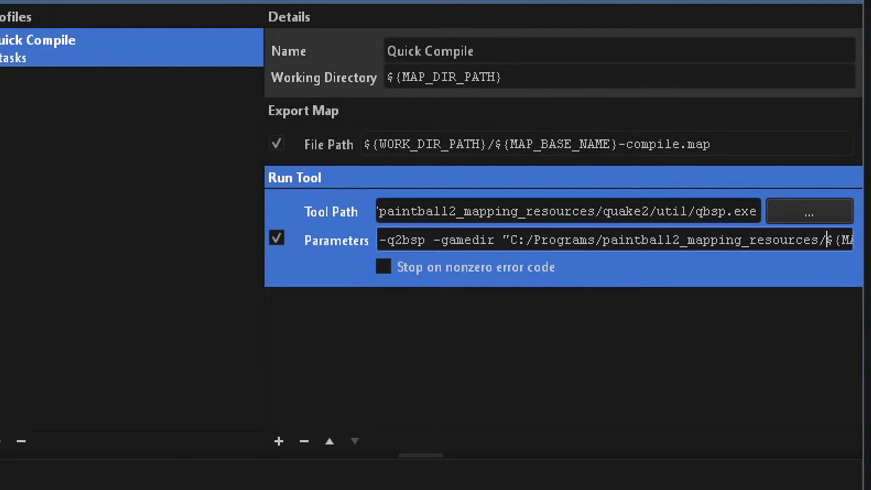
{"action": "type", "text": "pball\""}
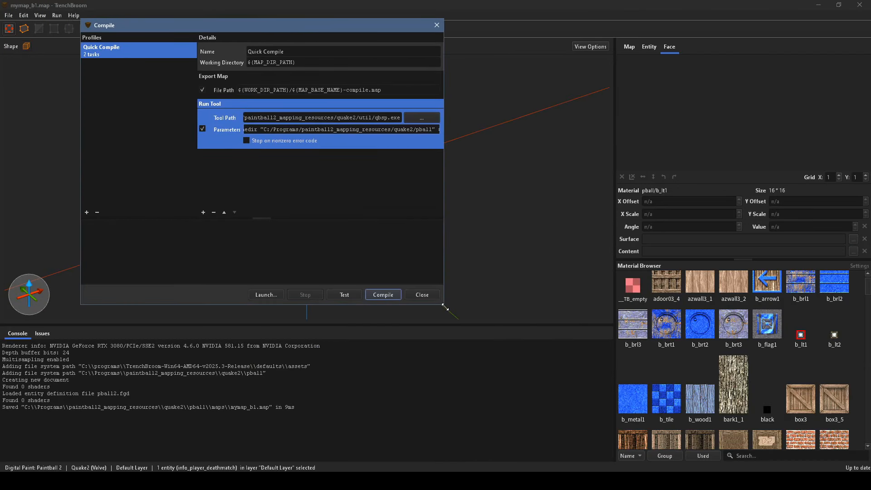
{"action": "left_click_drag", "start_coordinate": [443, 305], "coordinate": [734, 415]}
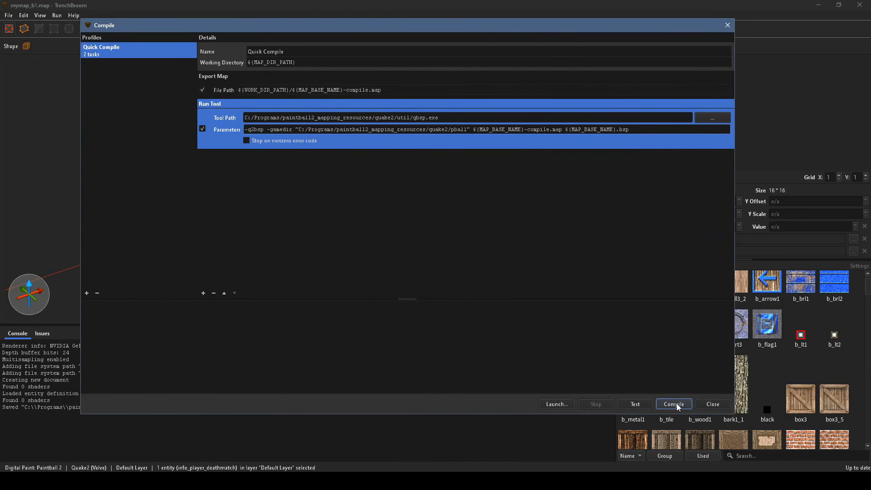
Compile the map with the Quick Compile profile and check the q2bsp and gamedir entries in the output's options summary
{"action": "left_click", "coordinate": [674, 405]}
{"action": "scroll", "coordinate": [732, 370], "scroll_direction": "up", "scroll_amount": 10}
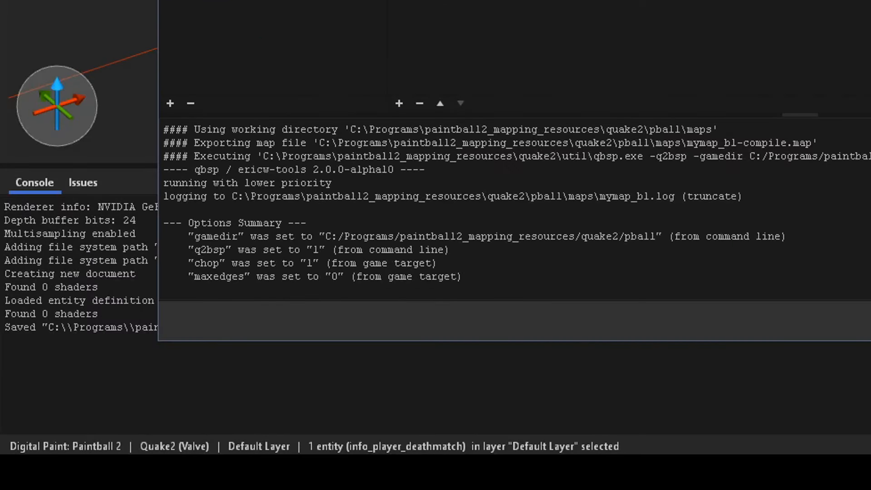
{"action": "left_click_drag", "start_coordinate": [93, 368], "coordinate": [138, 368]}
{"action": "left_click_drag", "start_coordinate": [271, 251], "coordinate": [333, 251]}
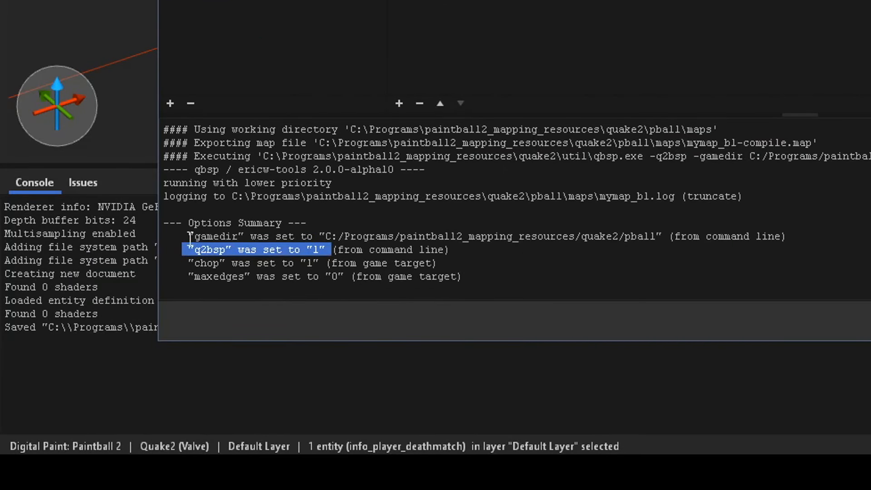
{"action": "left_click_drag", "start_coordinate": [188, 236], "coordinate": [685, 261]}
{"action": "left_click", "coordinate": [671, 252]}
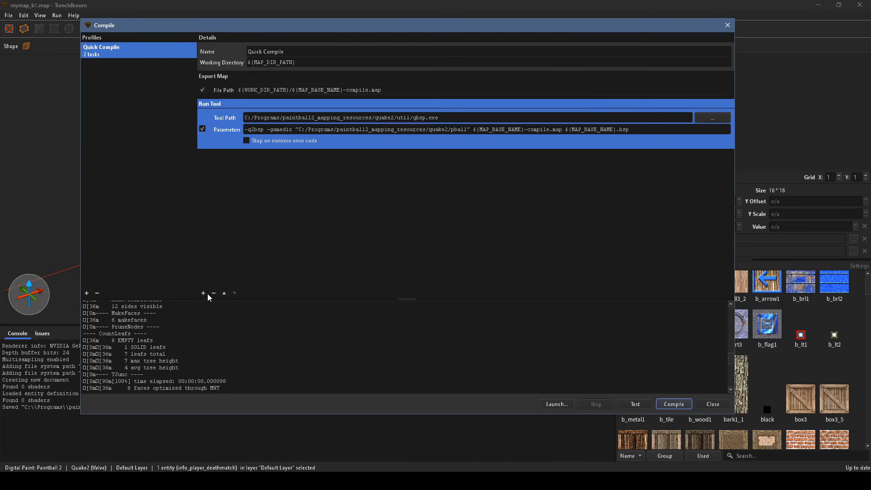
Add a second Run Tool task to the profile, using vis.exe from the quake2/util folder as its tool
{"action": "left_click", "coordinate": [204, 293]}
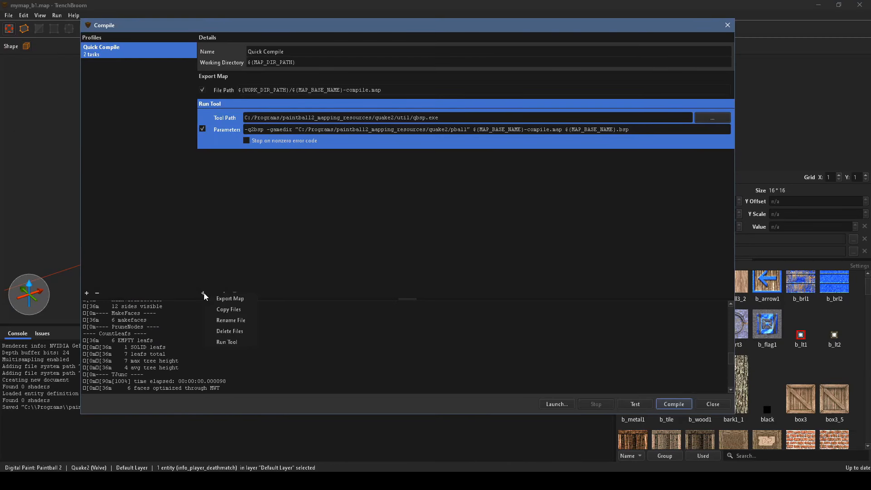
{"action": "left_click", "coordinate": [234, 340]}
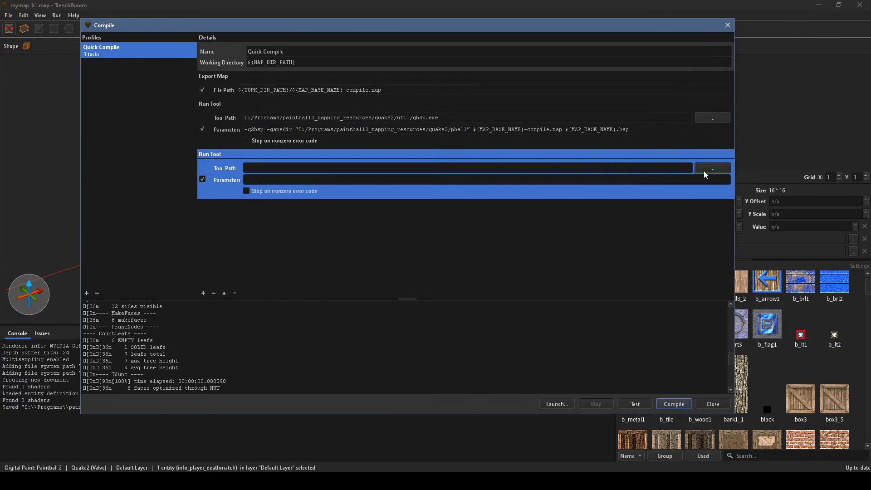
{"action": "left_click", "coordinate": [706, 171]}
{"action": "left_click", "coordinate": [182, 302]}
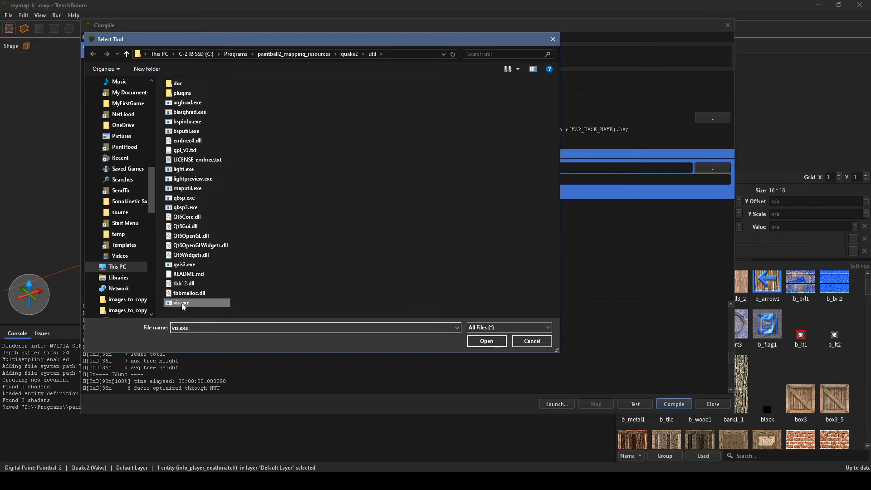
{"action": "left_click", "coordinate": [478, 339]}
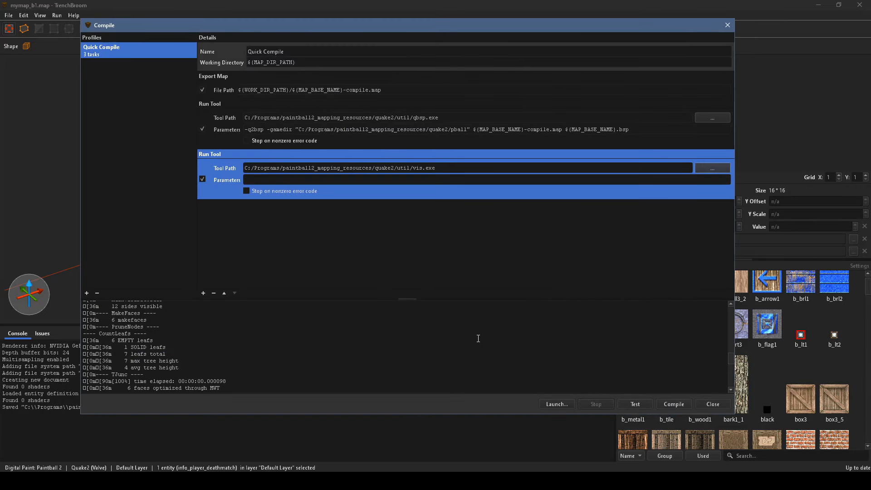
Set the vis task's parameters to ${MAP_BASE_NAME}.bsp and add another Run Tool task below it
{"action": "left_click", "coordinate": [325, 183]}
{"action": "type", "text": "$"}
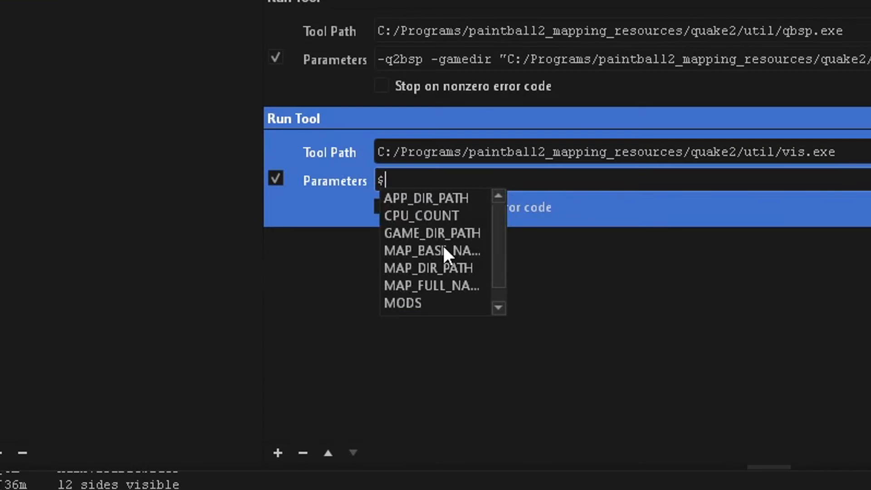
{"action": "left_click", "coordinate": [271, 209]}
{"action": "type", "text": "."}
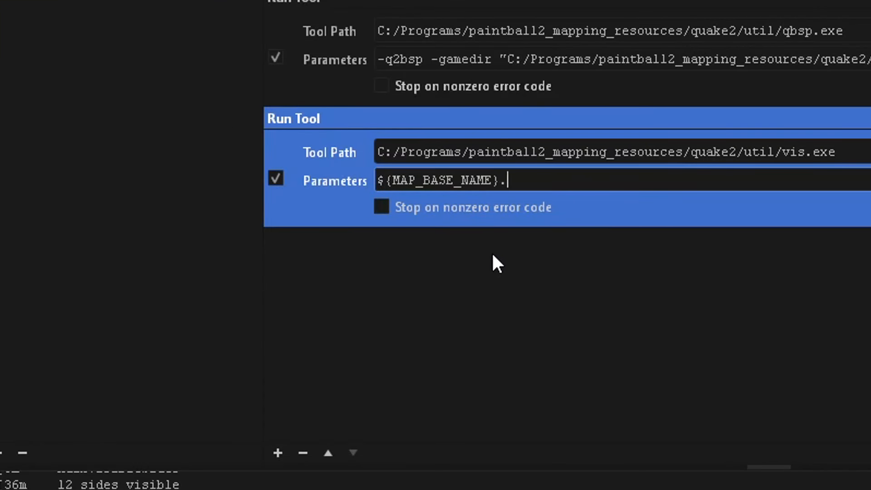
{"action": "type", "text": "bsp"}
{"action": "left_click", "coordinate": [278, 454]}
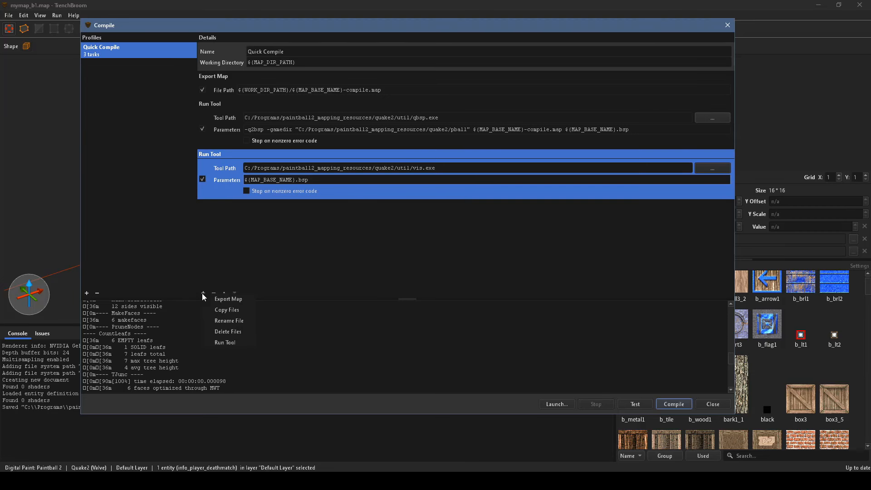
{"action": "left_click", "coordinate": [224, 343]}
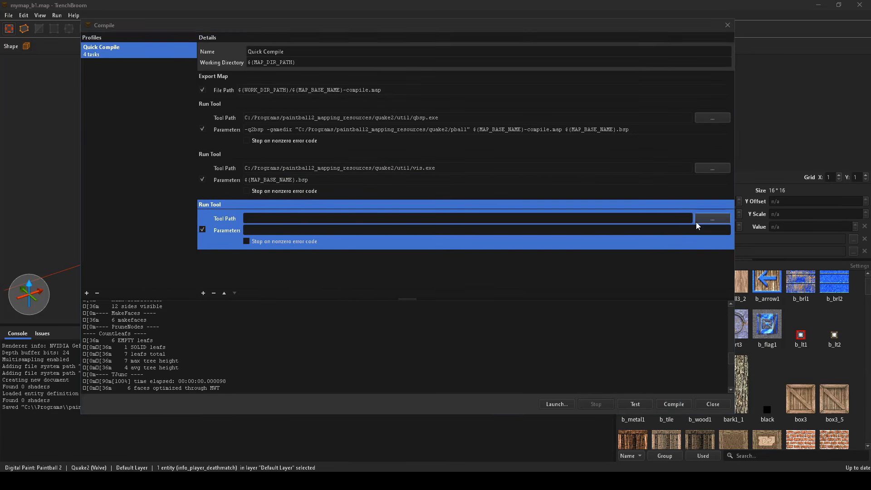
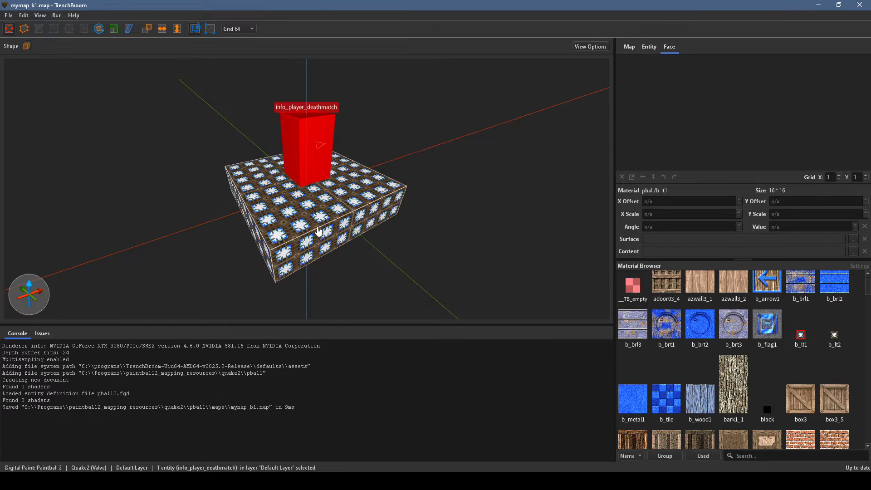
Apply the grassp1 material to the whole floor brush below the player start
{"action": "left_click", "coordinate": [318, 232]}
{"action": "left_click", "coordinate": [318, 229]}
{"action": "scroll", "coordinate": [758, 344], "scroll_direction": "down", "scroll_amount": 5}
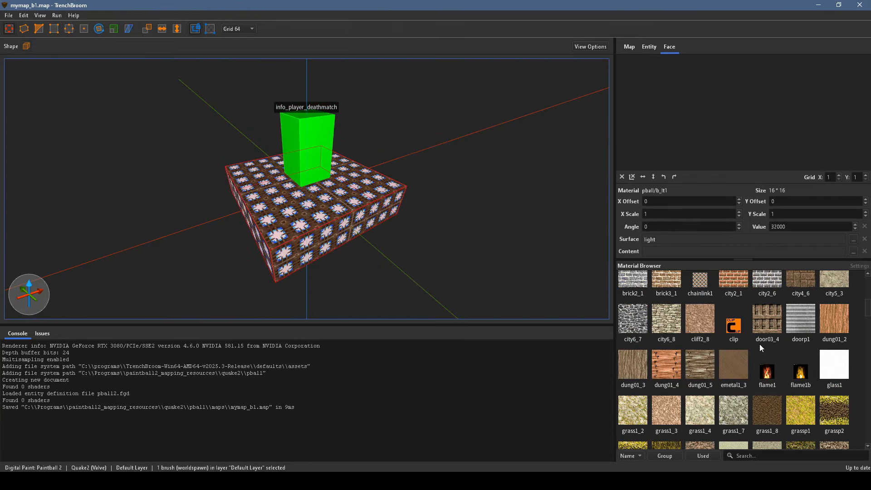
{"action": "left_click", "coordinate": [800, 409]}
Enlarge the grass floor brush by moving its faces outwards, to about 512 units along X and 64 units thick
{"action": "right_click_drag", "start_coordinate": [376, 251], "coordinate": [374, 203]}
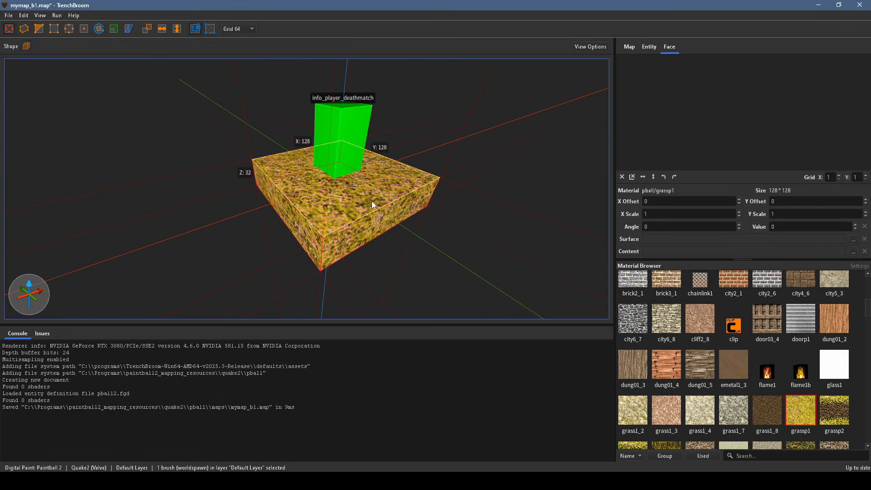
{"action": "left_click_drag", "start_coordinate": [372, 202], "coordinate": [367, 214], "text": "shift"}
{"action": "mouse_move", "coordinate": [369, 254]}
{"action": "left_mouse_down", "text": "shift"}
{"action": "mouse_move", "coordinate": [371, 269]}
{"action": "mouse_move", "coordinate": [460, 265]}
{"action": "left_mouse_up", "text": "shift"}
{"action": "scroll", "coordinate": [442, 243], "scroll_direction": "down", "scroll_amount": 3}
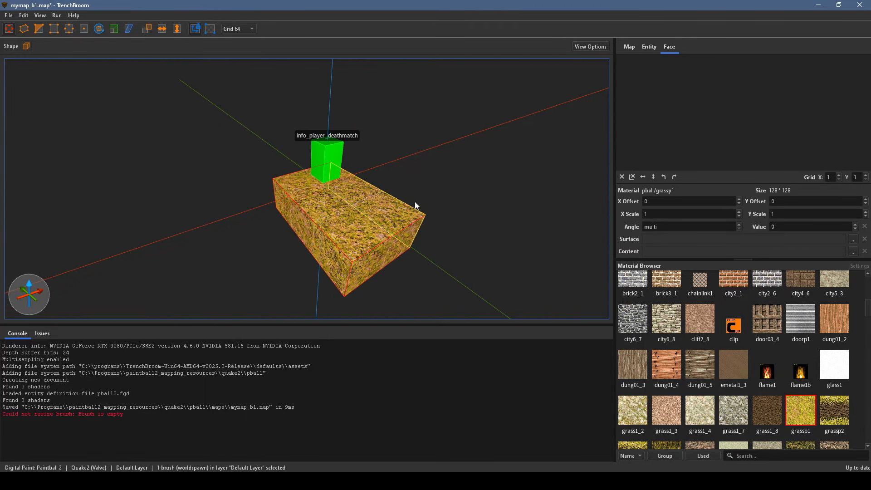
{"action": "left_click_drag", "start_coordinate": [415, 201], "coordinate": [535, 170], "text": "shift"}
{"action": "left_click_drag", "start_coordinate": [290, 232], "coordinate": [188, 260], "text": "shift"}
{"action": "left_click_drag", "start_coordinate": [263, 178], "coordinate": [223, 146], "text": "shift"}
{"action": "scroll", "coordinate": [272, 181], "scroll_direction": "down", "scroll_amount": 3}
Extrude a new brush 64 units wide along Y from the floor's edge and apply the brick1_1 material to it
{"action": "left_click_drag", "start_coordinate": [336, 225], "coordinate": [391, 261], "text": "shift"}
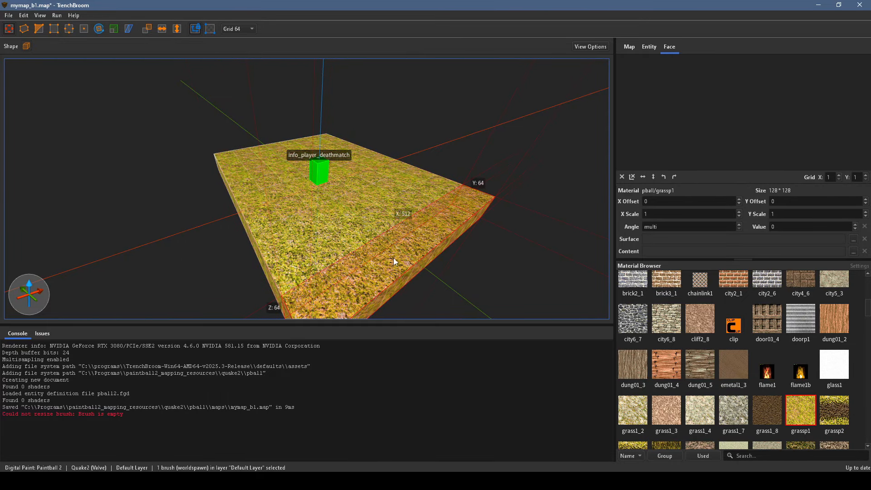
{"action": "mouse_move", "coordinate": [391, 254]}
{"action": "middle_mouse_down"}
{"action": "mouse_move", "coordinate": [428, 234]}
{"action": "mouse_move", "coordinate": [448, 192]}
{"action": "middle_mouse_up"}
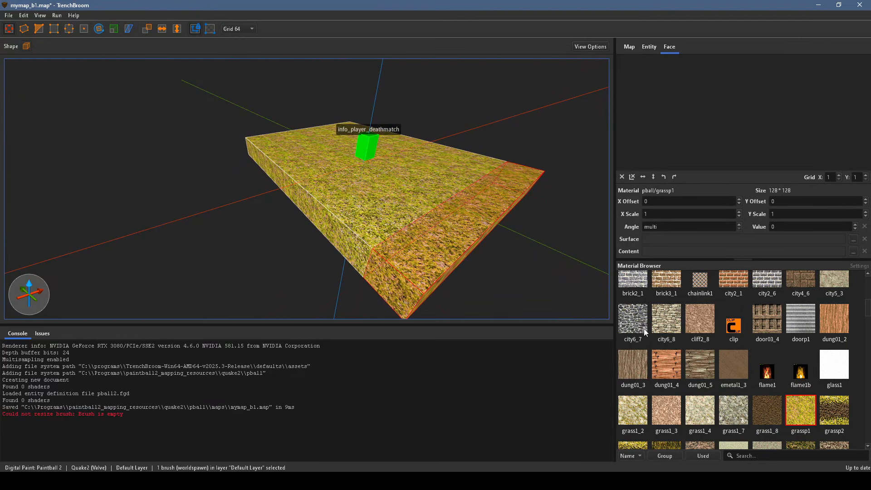
{"action": "scroll", "coordinate": [762, 381], "scroll_direction": "up", "scroll_amount": 1}
{"action": "left_click", "coordinate": [801, 282]}
Raise the top face of the brick brush to form a wall along the floor's edge
{"action": "mouse_move", "coordinate": [409, 218]}
{"action": "right_mouse_down"}
{"action": "mouse_move", "coordinate": [298, 263]}
{"action": "mouse_move", "coordinate": [406, 233]}
{"action": "right_mouse_up"}
{"action": "left_click_drag", "start_coordinate": [406, 233], "coordinate": [393, 152], "text": "shift"}
{"action": "mouse_move", "coordinate": [393, 151]}
{"action": "right_mouse_down"}
{"action": "mouse_move", "coordinate": [424, 193]}
{"action": "mouse_move", "coordinate": [362, 250]}
{"action": "mouse_move", "coordinate": [166, 188]}
{"action": "mouse_move", "coordinate": [292, 211]}
{"action": "mouse_move", "coordinate": [439, 215]}
{"action": "mouse_move", "coordinate": [381, 230]}
{"action": "mouse_move", "coordinate": [364, 154]}
{"action": "mouse_move", "coordinate": [316, 157]}
{"action": "mouse_move", "coordinate": [305, 134]}
{"action": "mouse_move", "coordinate": [449, 216]}
{"action": "right_mouse_up"}
Search the materials for sky and apply sky1 to the selected brick ceiling brush
{"action": "left_click", "coordinate": [785, 456]}
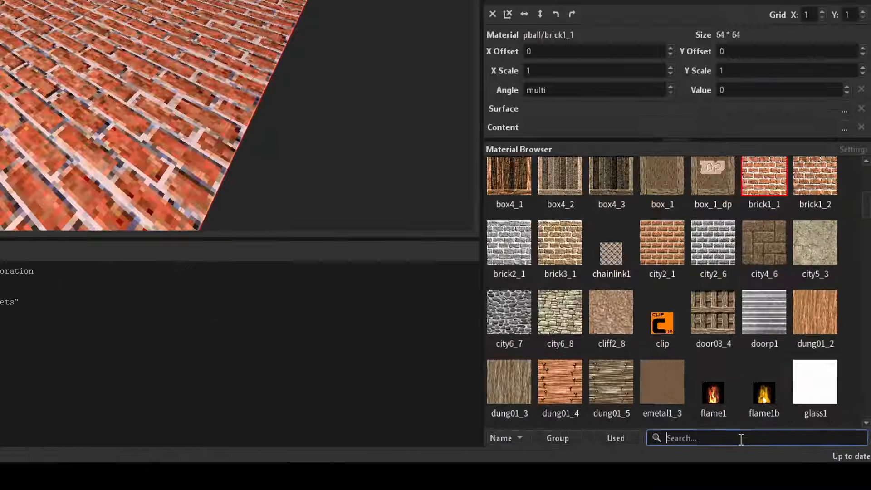
{"action": "type", "text": "sky"}
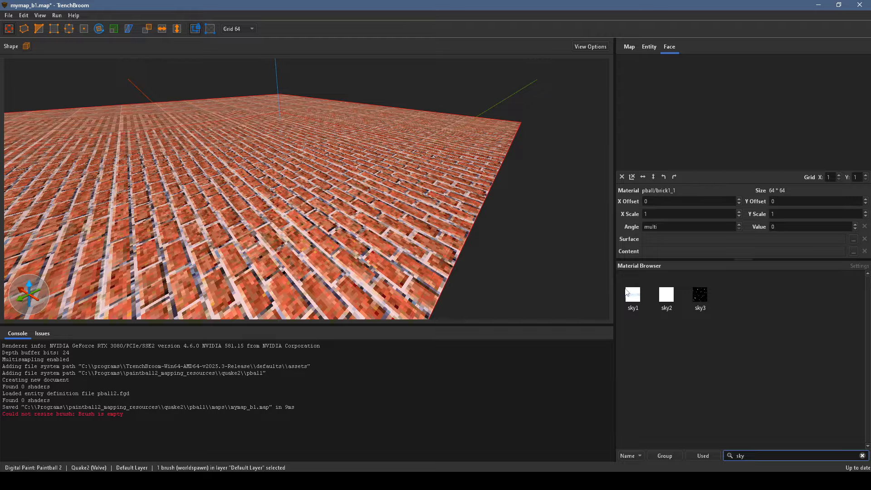
{"action": "left_click", "coordinate": [633, 295]}
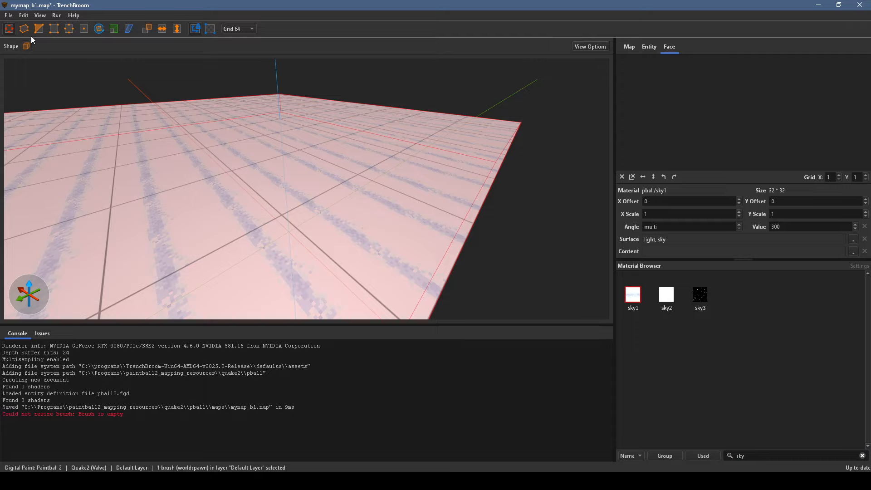
Save the map and compile it with the Quick Compile profile
{"action": "left_click", "coordinate": [9, 15]}
{"action": "left_click", "coordinate": [36, 63]}
{"action": "left_click", "coordinate": [57, 16]}
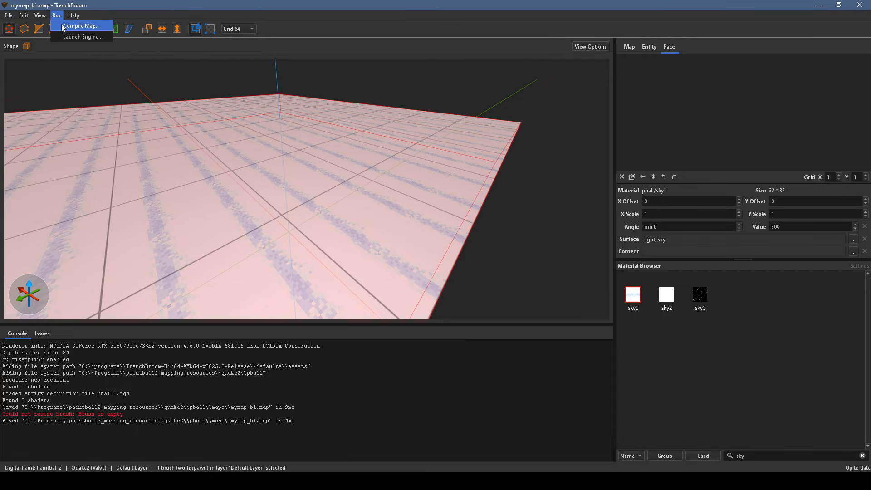
{"action": "left_click", "coordinate": [64, 23]}
{"action": "left_click", "coordinate": [710, 421]}
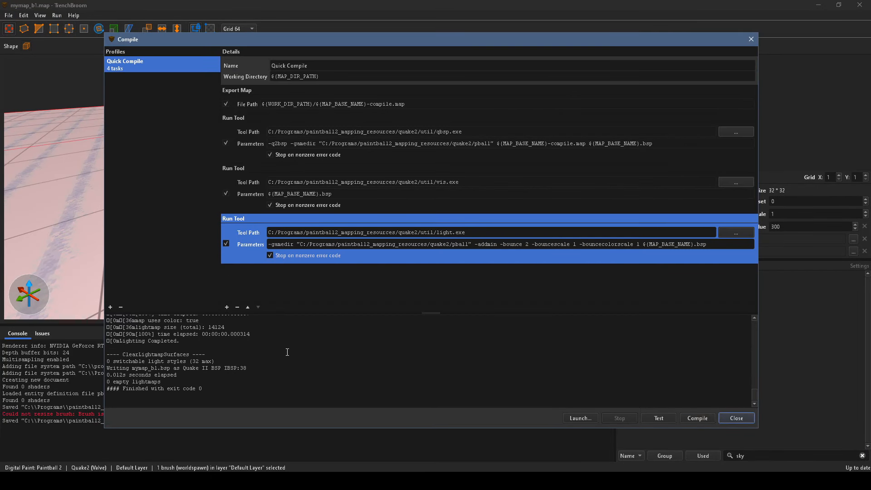
Review the options summary and lighting stages in the compile output, and close the Compile window
{"action": "scroll", "coordinate": [287, 352], "scroll_direction": "up", "scroll_amount": 10}
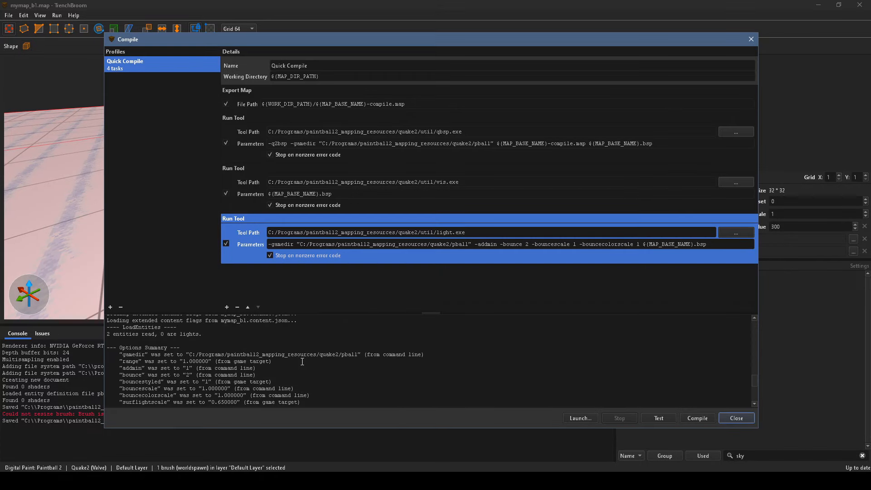
{"action": "scroll", "coordinate": [302, 361], "scroll_direction": "up", "scroll_amount": 3}
{"action": "scroll", "coordinate": [379, 363], "scroll_direction": "down", "scroll_amount": 12}
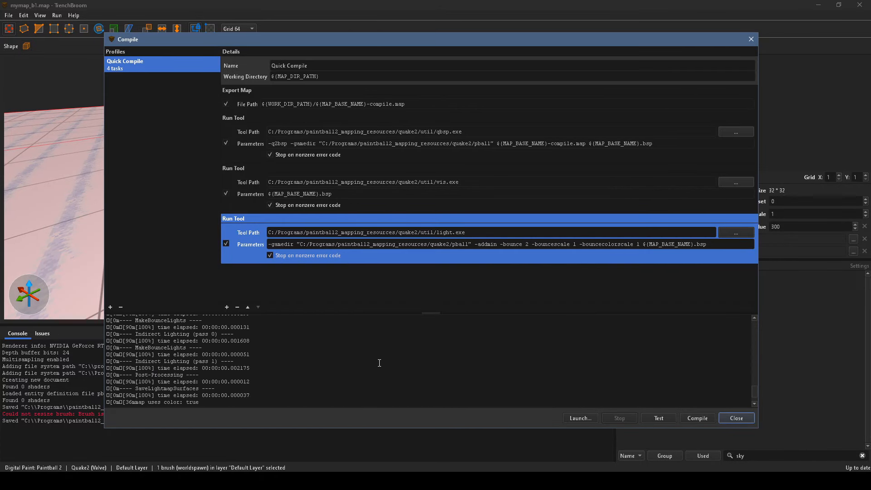
{"action": "key", "text": "Escape"}
Open the game's maps folder, C:\Games\Paintball2\pball\maps, in File Explorer
{"action": "key", "text": "super+r"}
{"action": "type", "text": "C:\\Games"}
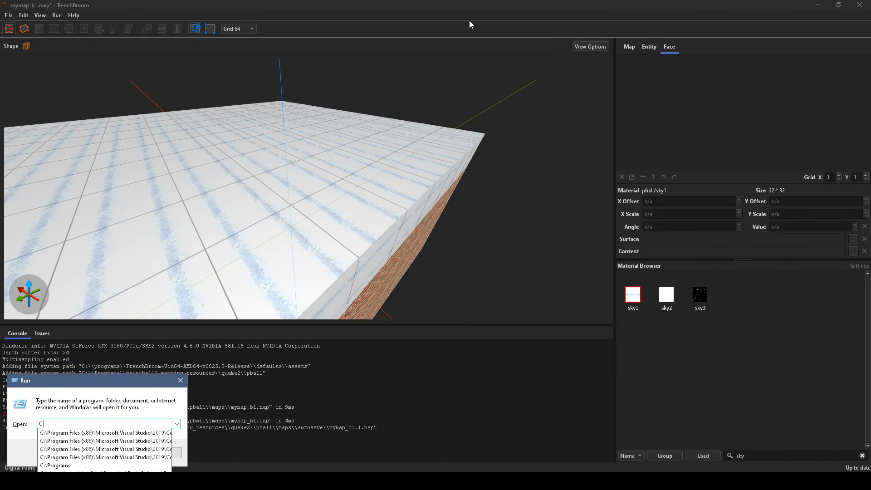
{"action": "type", "text": "\\Paintball"}
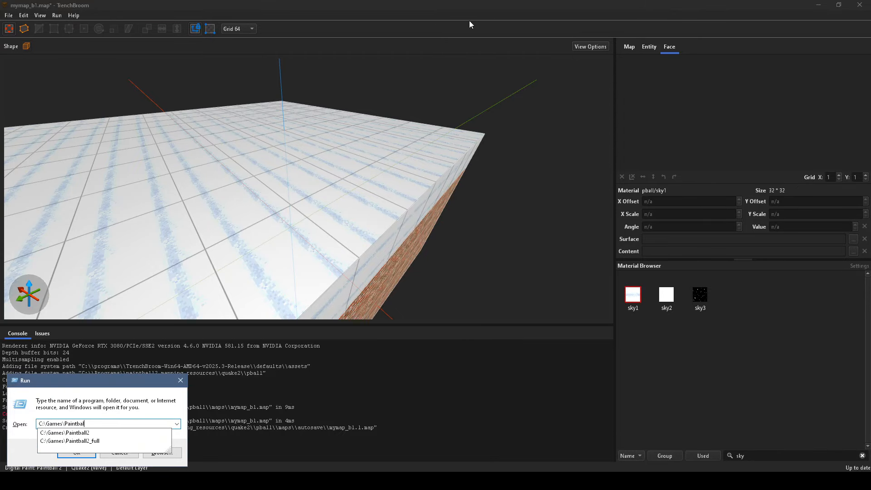
{"action": "type", "text": "2"}
{"action": "key", "text": "Return"}
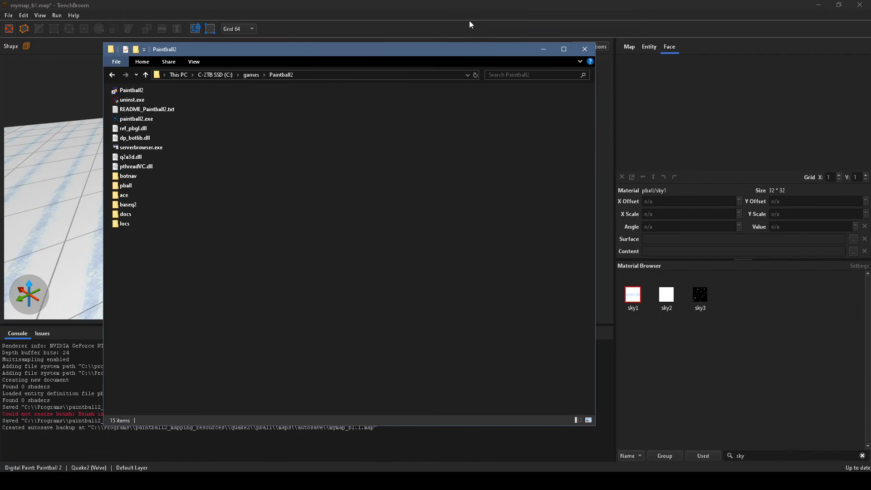
{"action": "double_click", "coordinate": [130, 185]}
{"action": "double_click", "coordinate": [130, 109]}
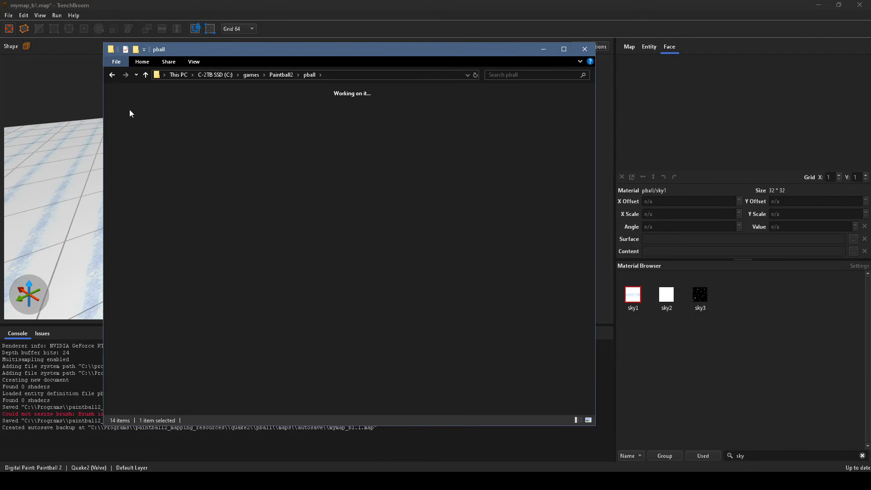
Create a new folder named inprogress in the game's maps folder
{"action": "right_click", "coordinate": [281, 202]}
{"action": "mouse_move", "coordinate": [334, 399]}
{"action": "left_click", "coordinate": [430, 286]}
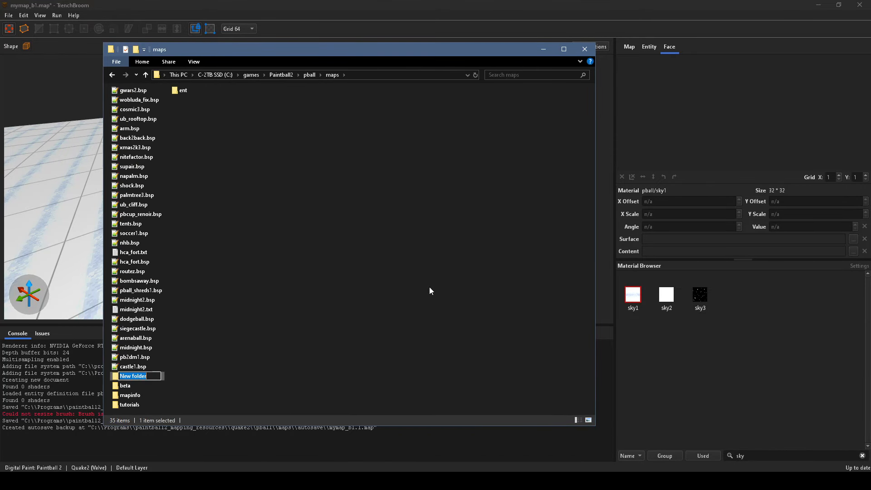
{"action": "type", "text": "inprogress"}
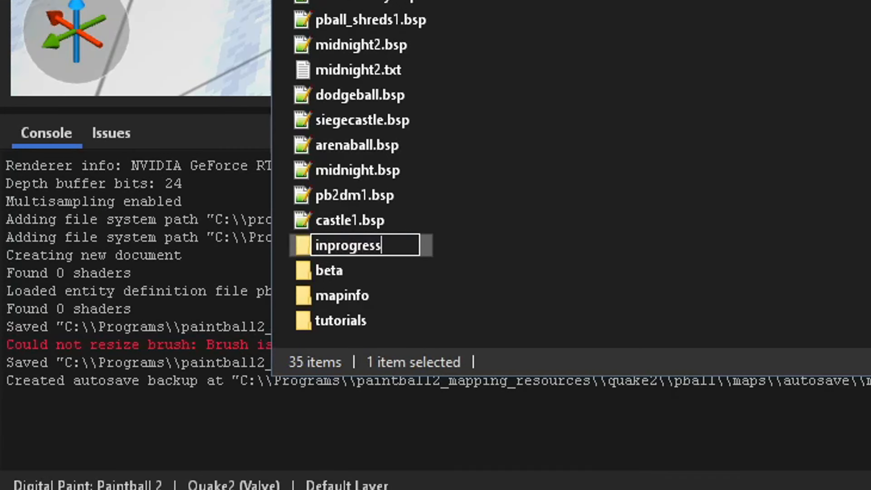
{"action": "key", "text": "Return"}
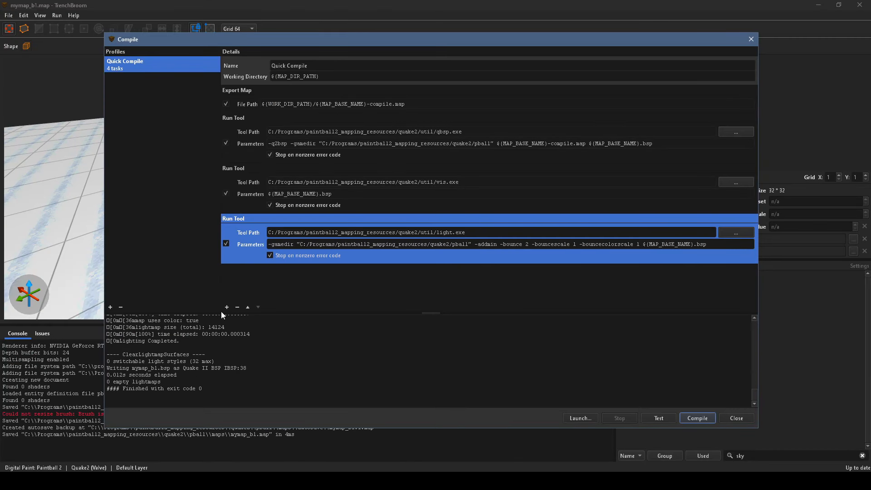
Add a Copy Files task to the Quick Compile profile with source file path ${WORK_DIR_PATH}/${MAP_BASE_NAME}.bsp
{"action": "left_click", "coordinate": [225, 307]}
{"action": "left_click", "coordinate": [246, 323]}
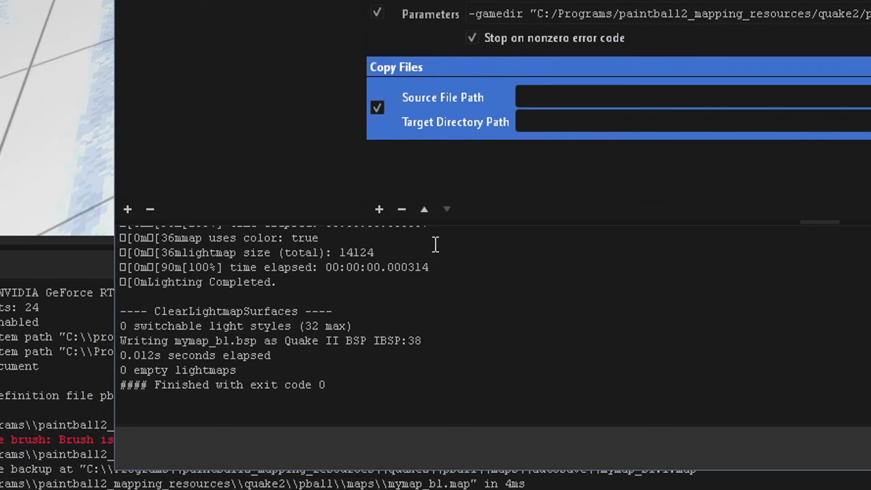
{"action": "left_click", "coordinate": [557, 108]}
{"action": "type", "text": "$"}
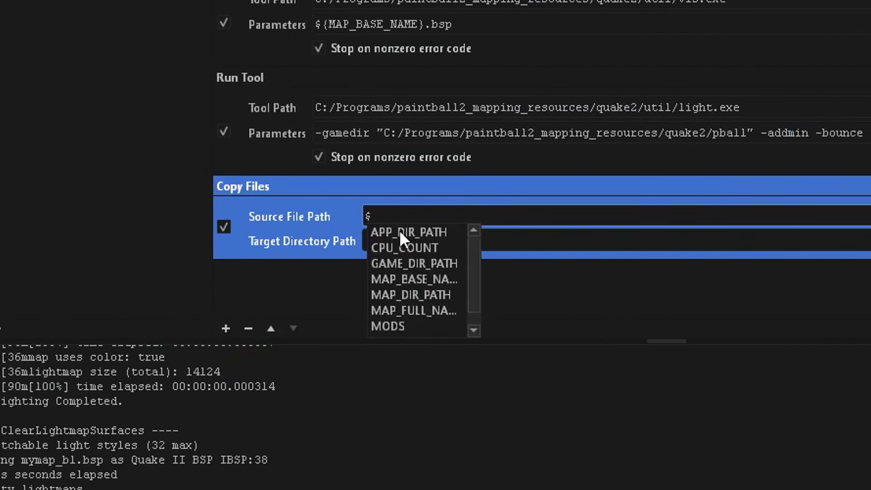
{"action": "scroll", "coordinate": [471, 272], "scroll_direction": "down", "scroll_amount": 1}
{"action": "left_click", "coordinate": [431, 324]}
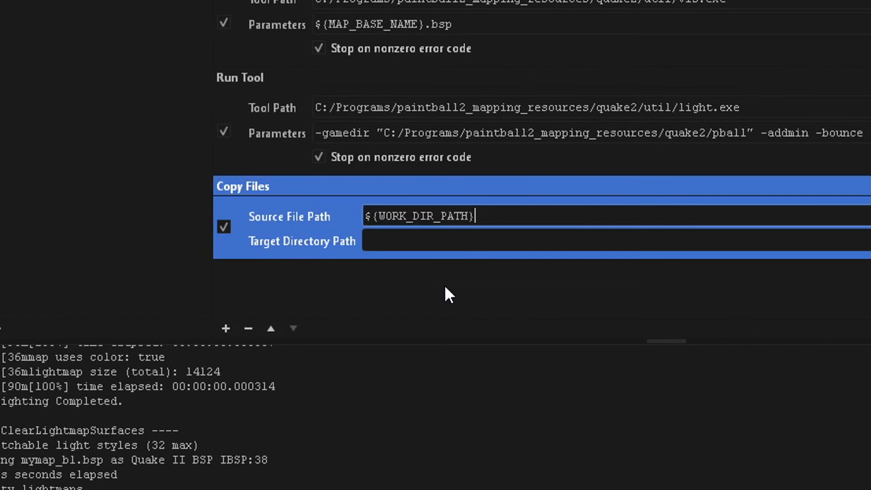
{"action": "type", "text": "/$"}
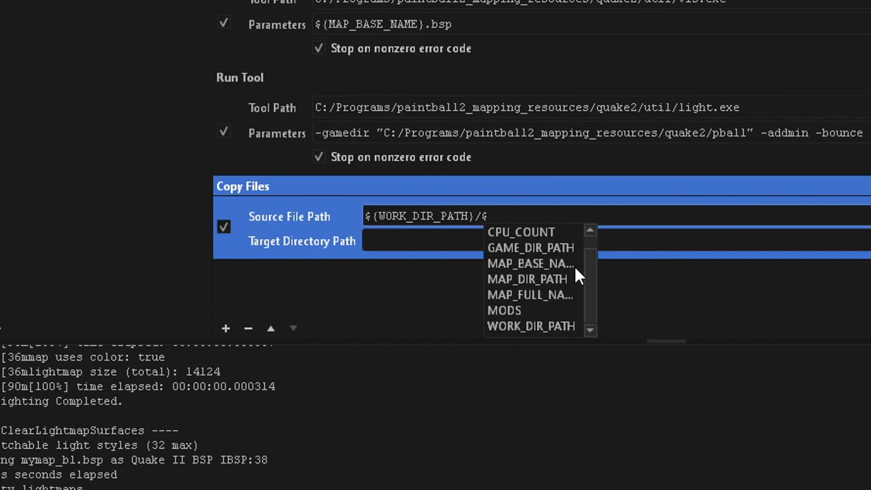
{"action": "left_click", "coordinate": [574, 266]}
{"action": "type", "text": ".bs"}
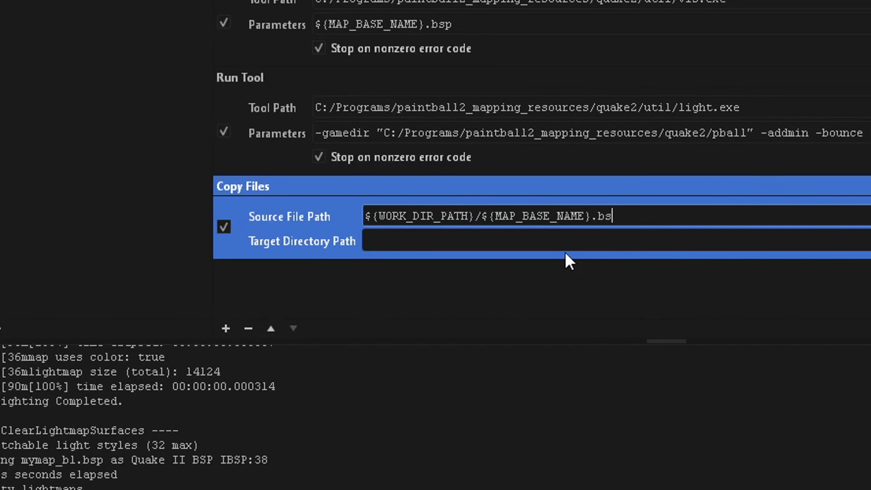
{"action": "type", "text": "p"}
Set the Copy Files task's target directory path to C:/Games/Paintball2/pball/maps/inprogress
{"action": "left_click", "coordinate": [538, 236]}
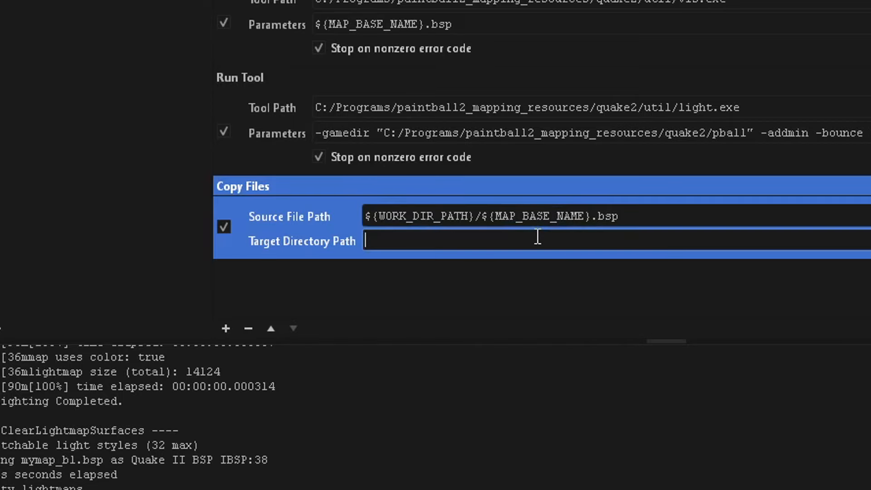
{"action": "type", "text": "C:/Games/Paintbal"}
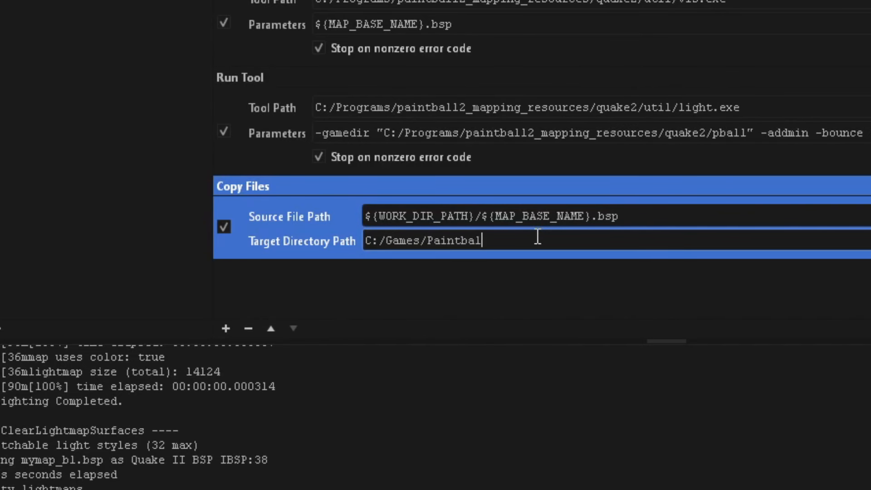
{"action": "type", "text": "l2/pball/maps/inprogress"}
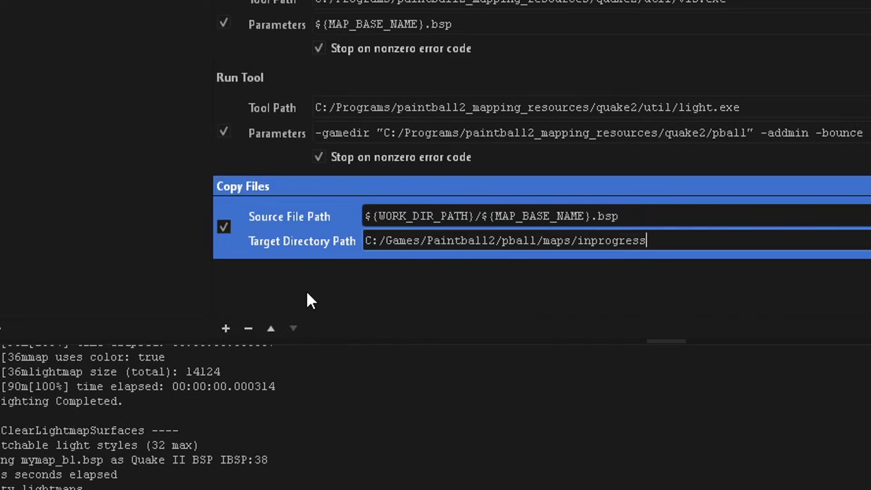
Add a Run Tool task after the copy task, with C:/Games/Paintball2/paintball2.exe as its tool path
{"action": "left_click", "coordinate": [225, 329]}
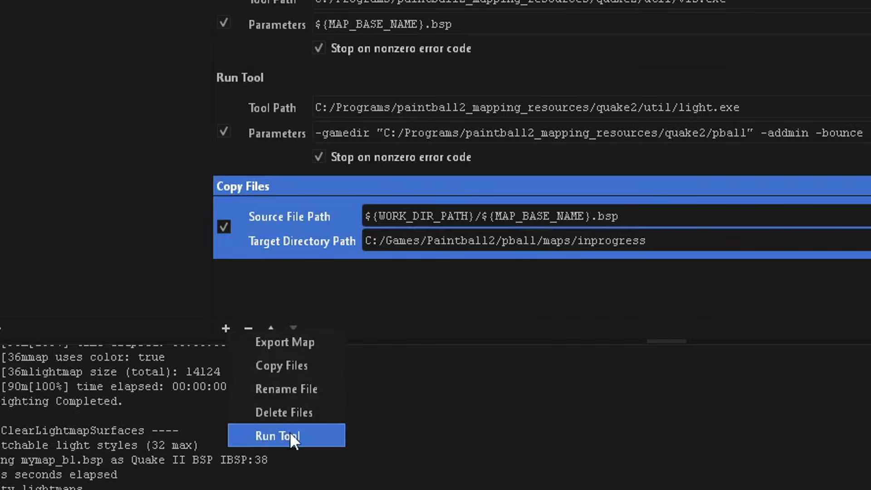
{"action": "left_click", "coordinate": [289, 436]}
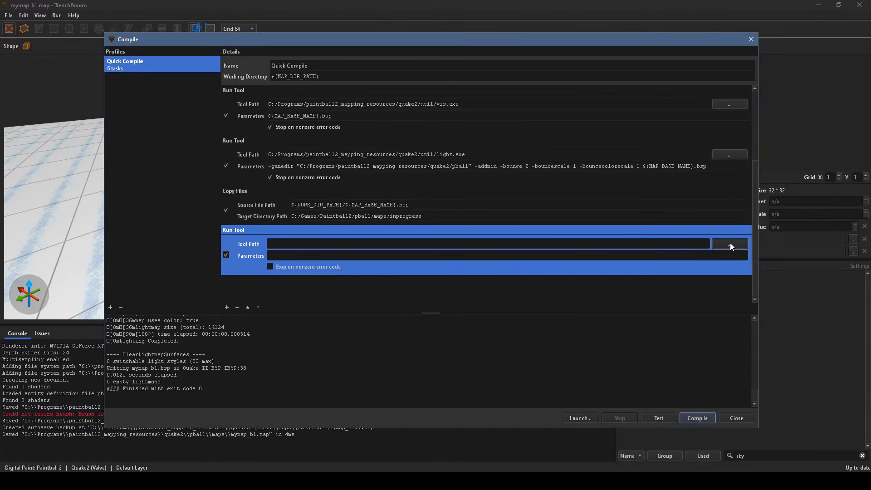
{"action": "left_click", "coordinate": [730, 246]}
{"action": "left_click", "coordinate": [219, 68]}
{"action": "double_click", "coordinate": [203, 166]}
{"action": "double_click", "coordinate": [202, 120]}
{"action": "left_click", "coordinate": [201, 165]}
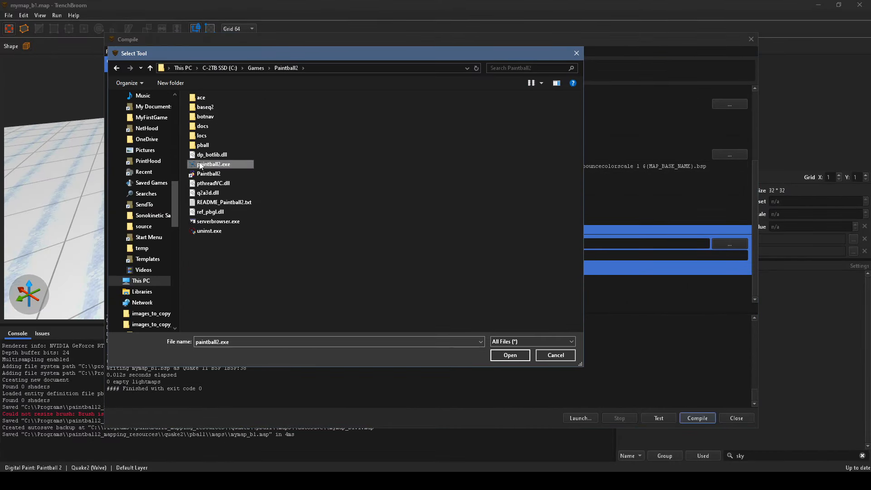
{"action": "left_click", "coordinate": [510, 355]}
Set the game task's parameters to +map inprogress/${MAP_BASE_NAME} and compile the map
{"action": "left_click", "coordinate": [360, 256]}
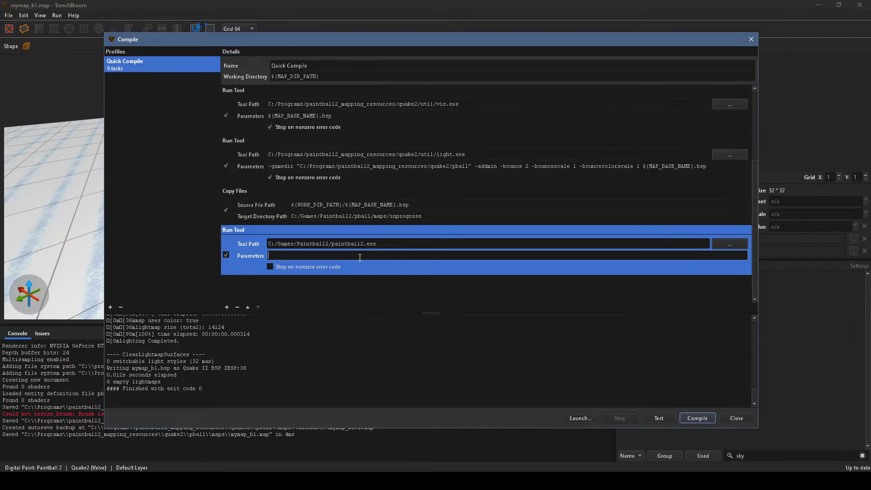
{"action": "type", "text": "+"}
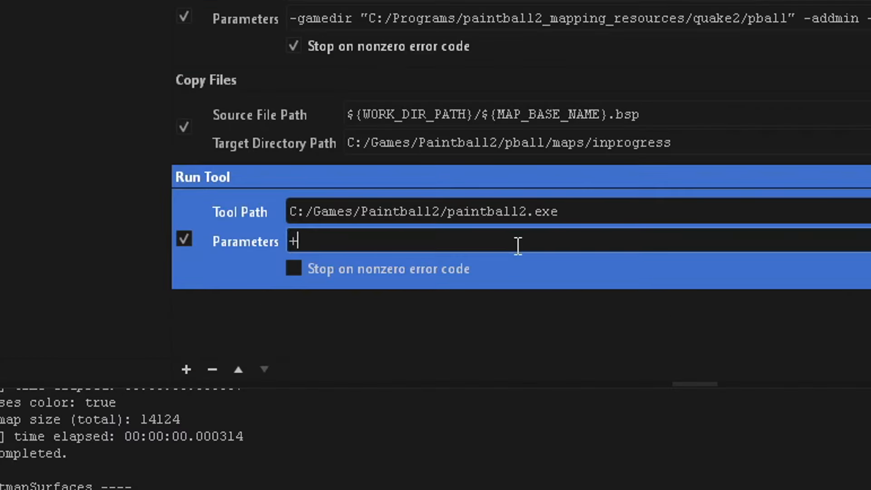
{"action": "type", "text": "map inprogress/"}
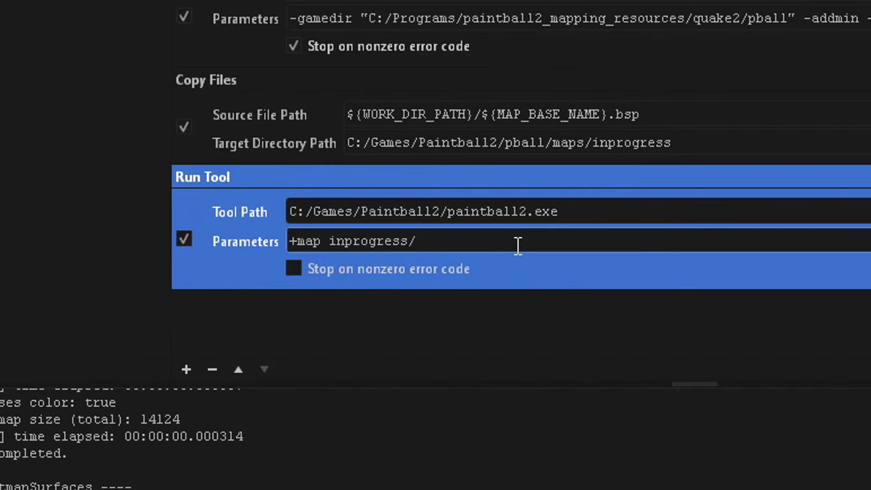
{"action": "type", "text": "$"}
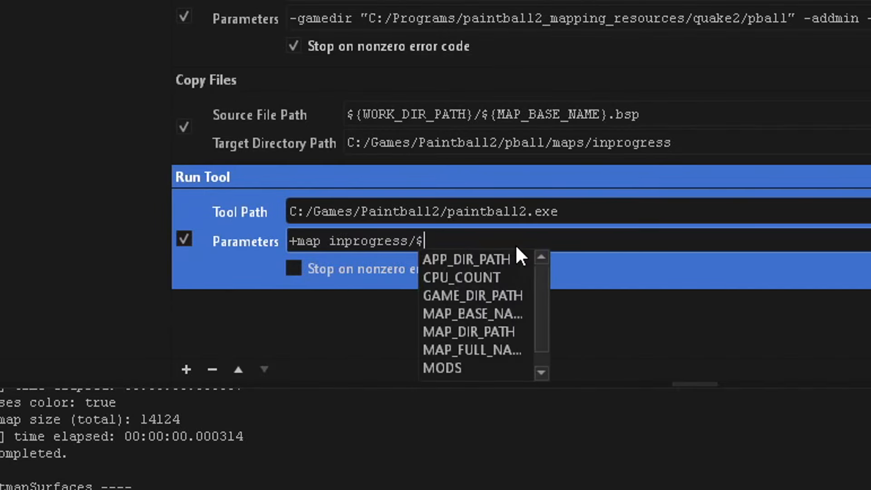
{"action": "left_click", "coordinate": [511, 309]}
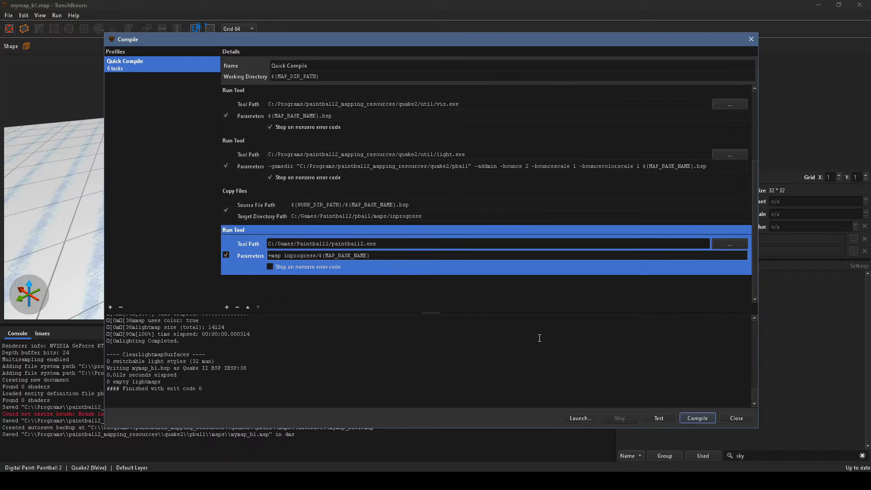
{"action": "left_click", "coordinate": [688, 420]}
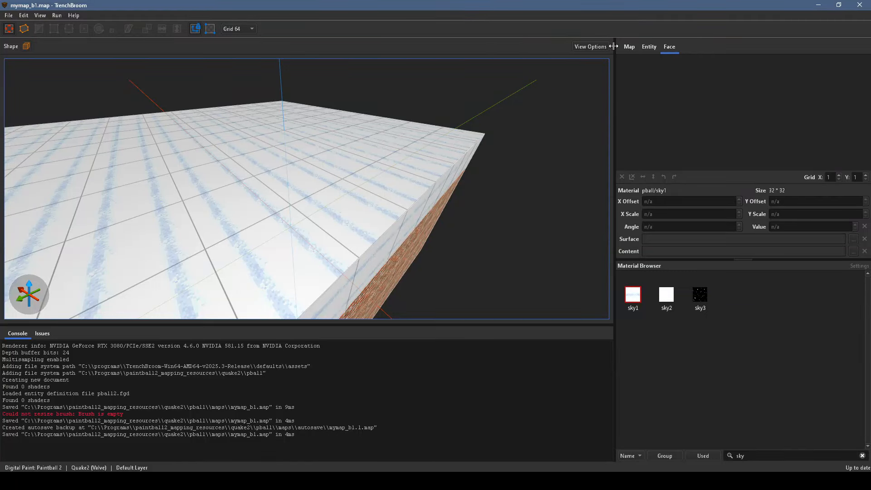
Set the worldspawn entity's sky property to riverscape1 and compile the map again
{"action": "left_click", "coordinate": [650, 46]}
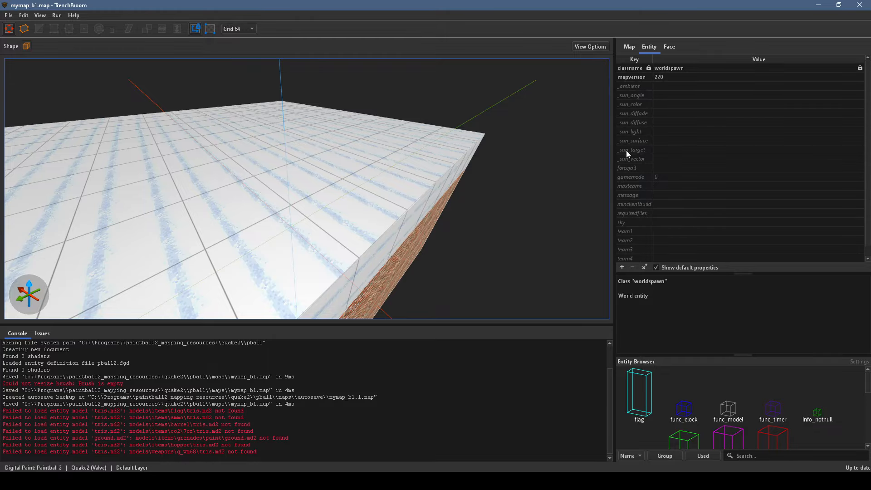
{"action": "left_click", "coordinate": [659, 223]}
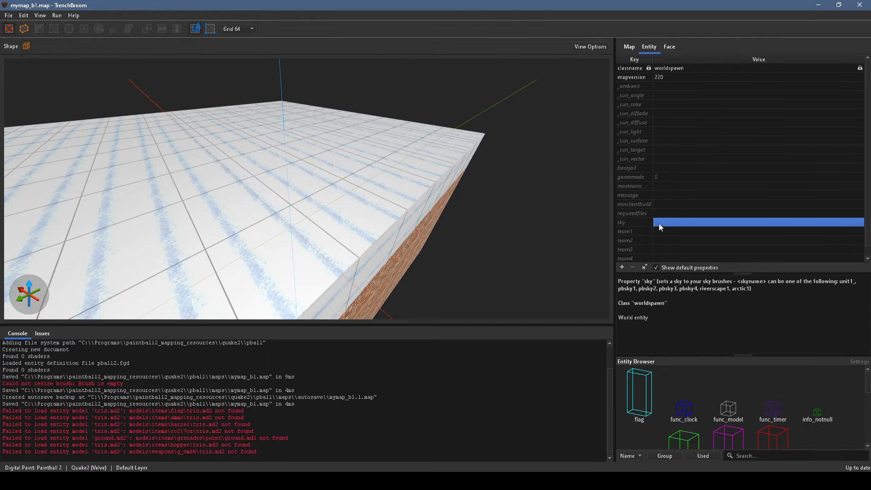
{"action": "type", "text": "riverscape1"}
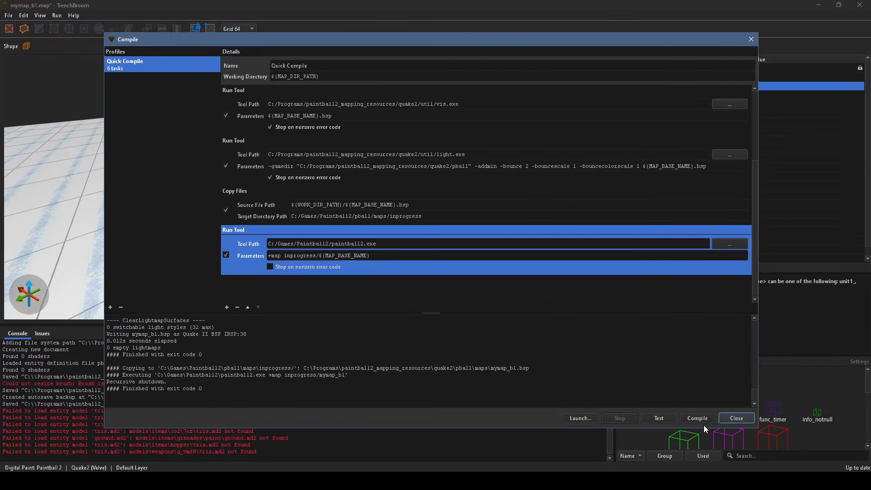
{"action": "left_click", "coordinate": [704, 417]}
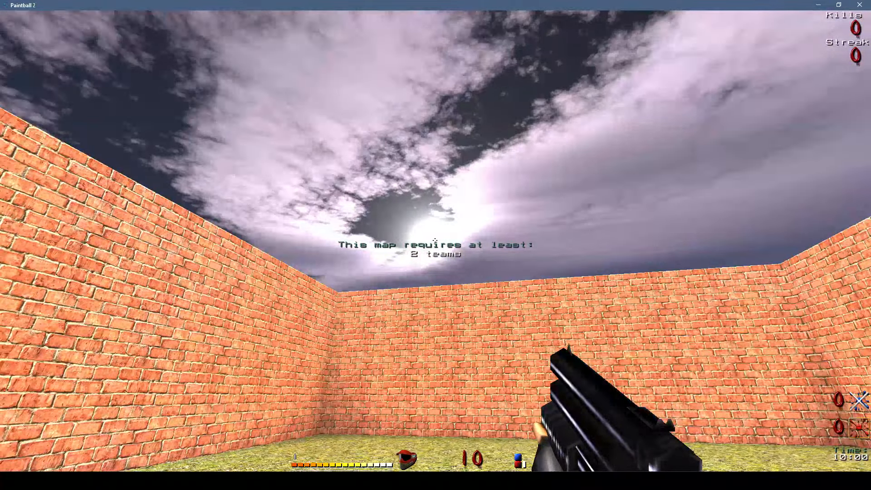
Run the angles command in the Paintball 2 console to read the view direction toward the sun
{"action": "key", "text": "grave"}
{"action": "type", "text": "angles"}
{"action": "key", "text": "Return"}
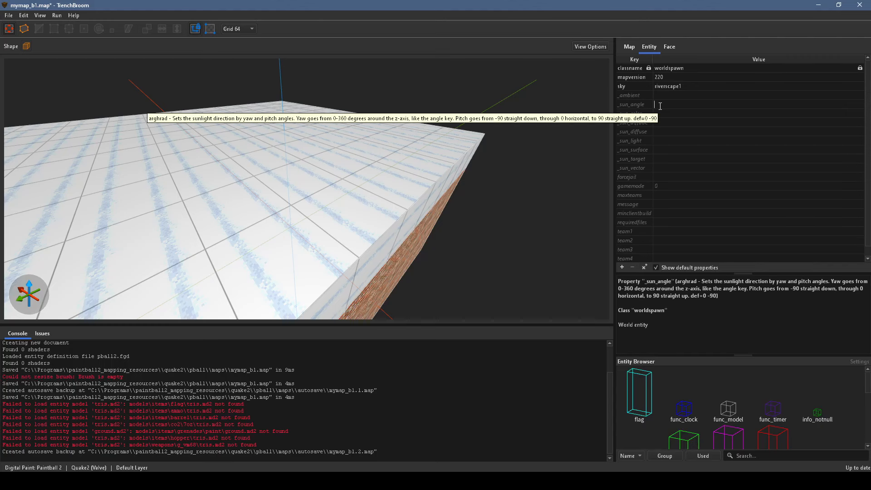
Set the worldspawn entity's _sun_angle to 193 -23 and its _sun_light to 150
{"action": "type", "text": "-23"}
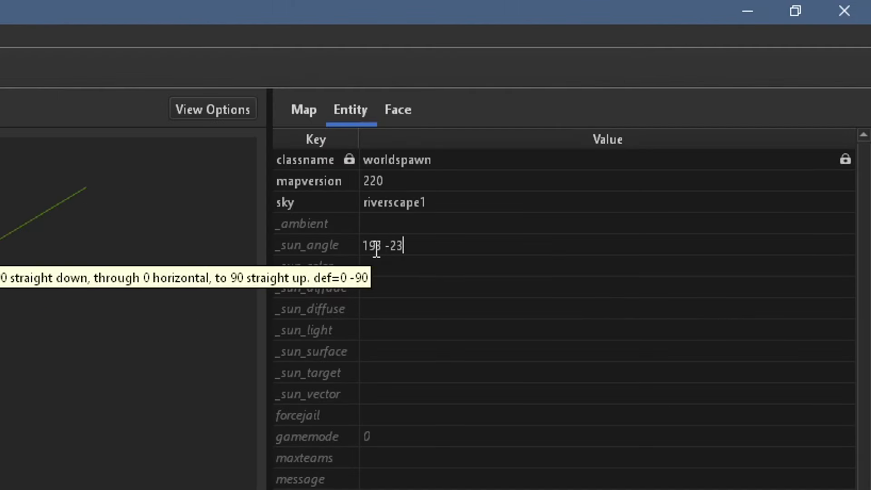
{"action": "key", "text": "Return"}
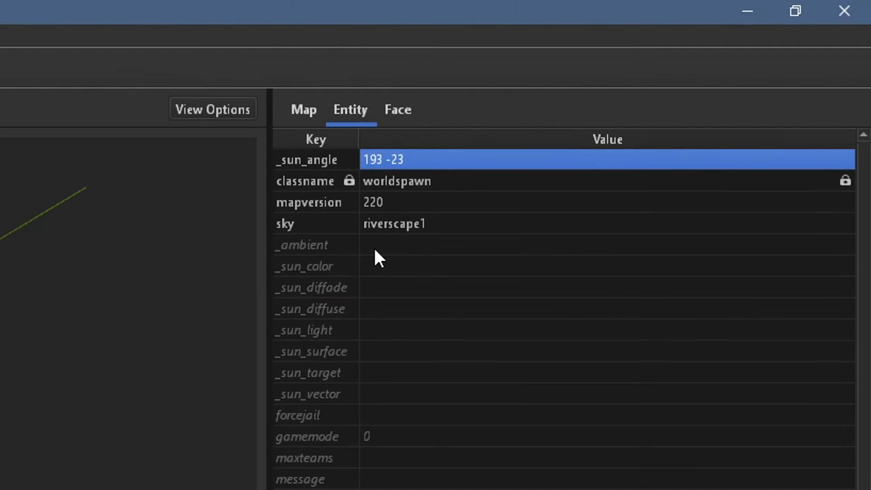
{"action": "double_click", "coordinate": [375, 331]}
{"action": "type", "text": "150"}
{"action": "key", "text": "Return"}
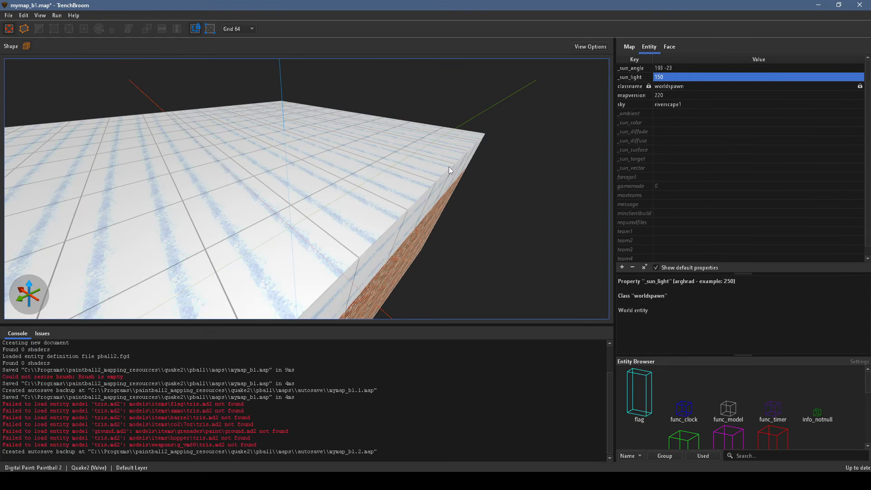
Reveal the ceiling's pball/sky1 material in the Material Browser and select all faces that use it
{"action": "left_click", "coordinate": [419, 169]}
{"action": "right_click", "coordinate": [419, 170]}
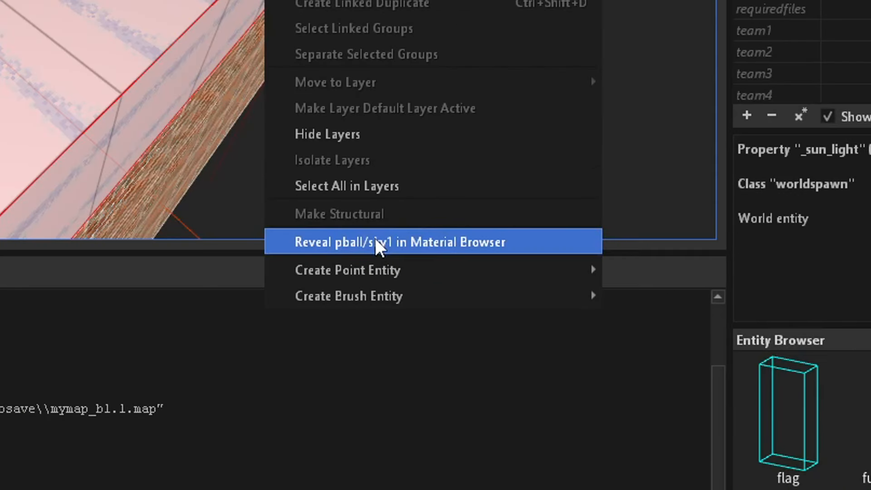
{"action": "left_click", "coordinate": [375, 238]}
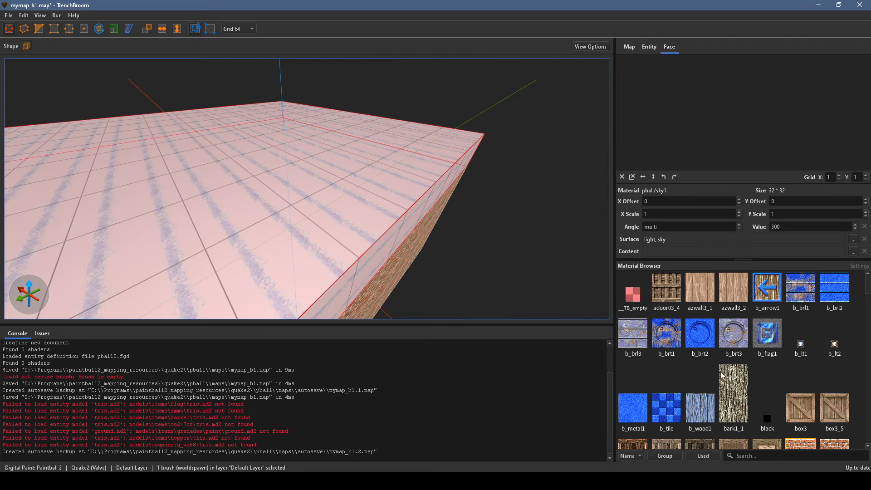
{"action": "right_click", "coordinate": [334, 191]}
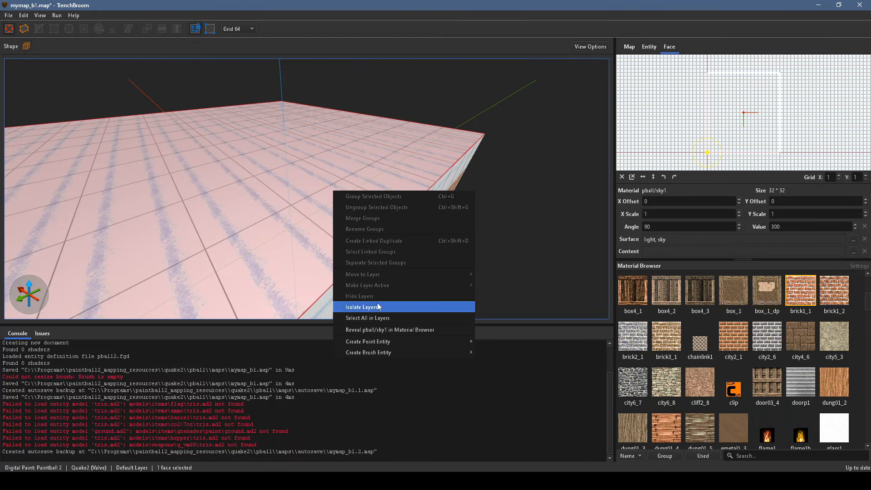
{"action": "left_click", "coordinate": [466, 330]}
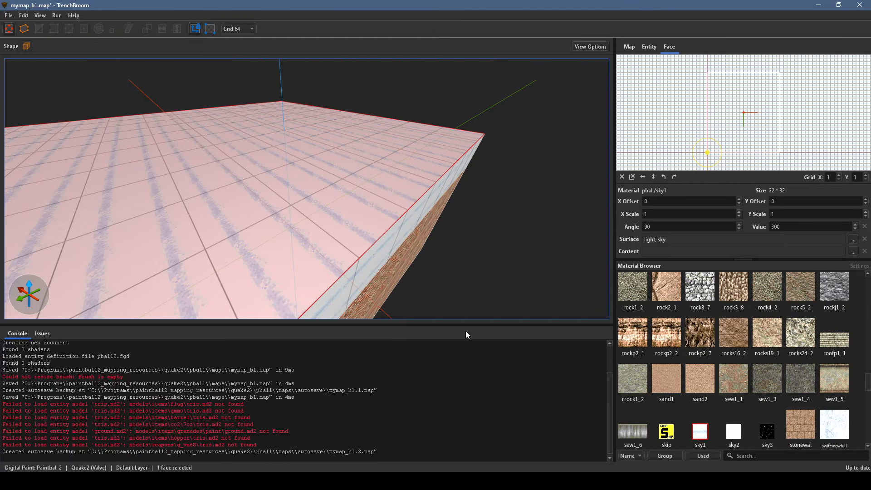
{"action": "right_click", "coordinate": [701, 429]}
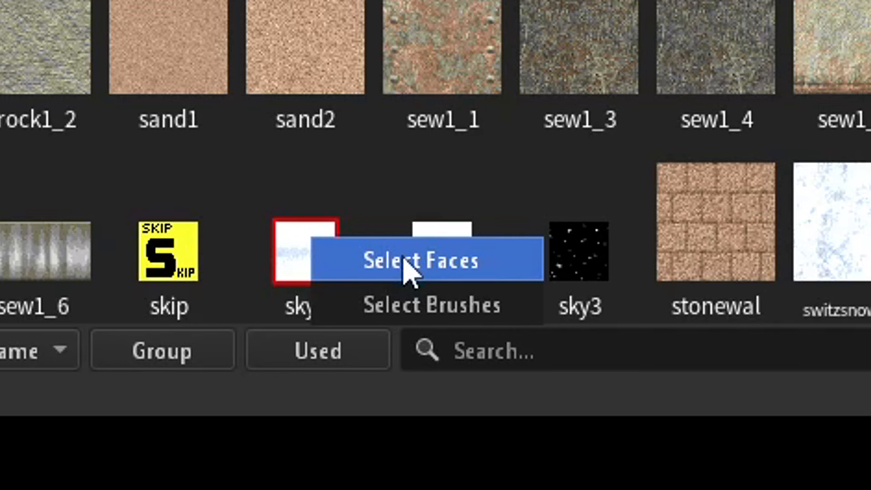
{"action": "left_click", "coordinate": [405, 260]}
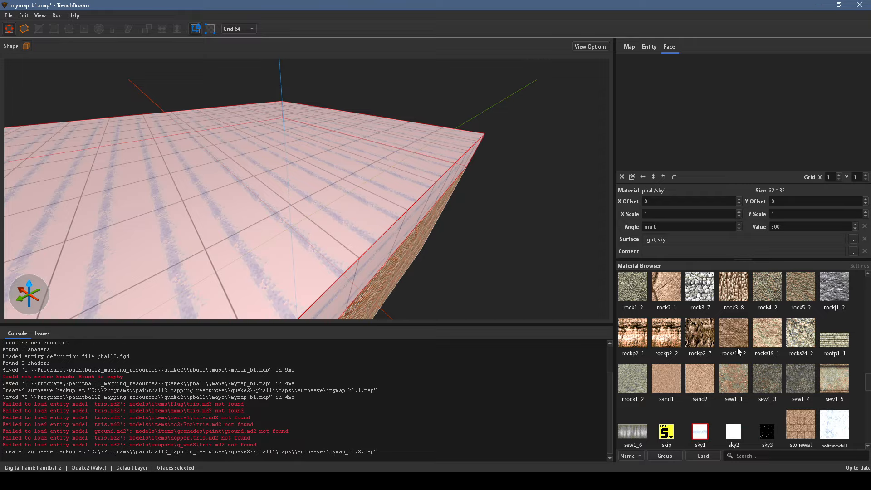
Set the light value of the selected sky faces to 0 and turn off their light surface flag
{"action": "double_click", "coordinate": [843, 228]}
{"action": "type", "text": "0"}
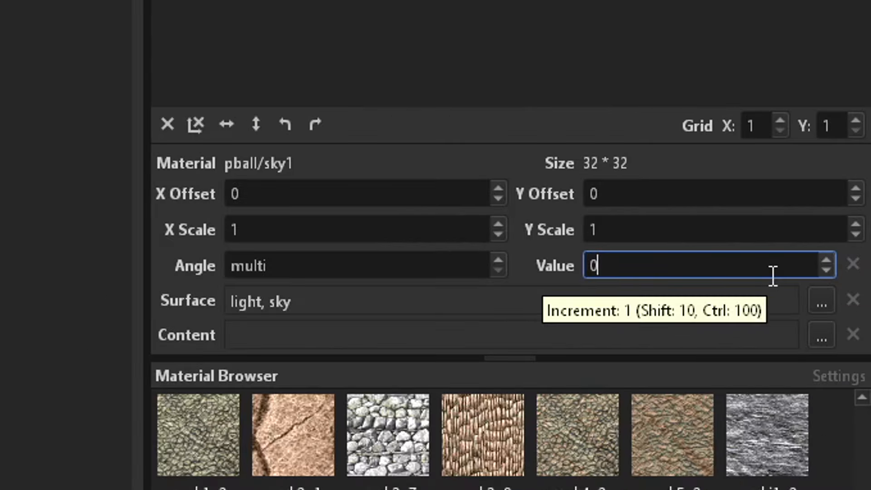
{"action": "key", "text": "Return"}
{"action": "left_click", "coordinate": [829, 304]}
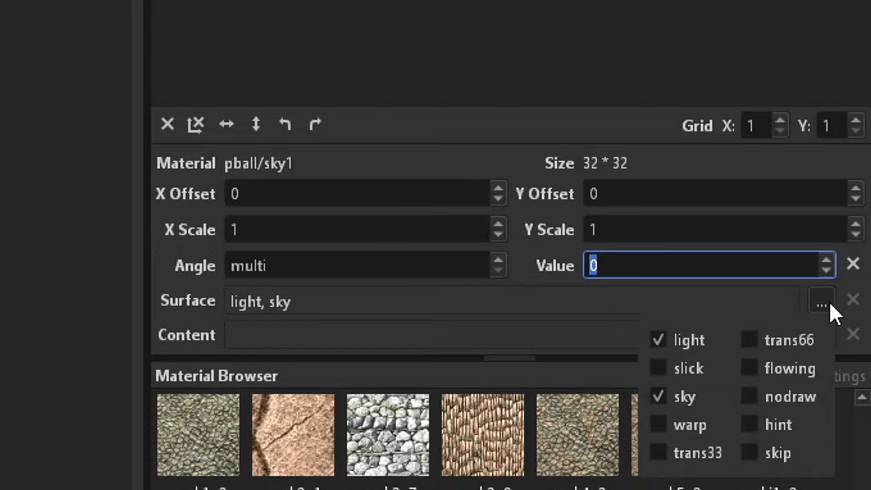
{"action": "left_click", "coordinate": [657, 340]}
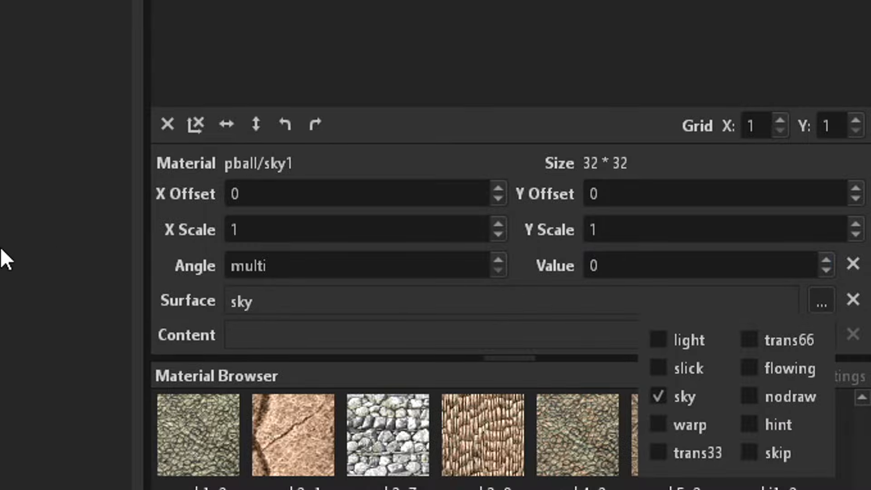
Compile the map with the Quick Compile profile and launch it in Paintball 2
{"action": "left_click", "coordinate": [57, 15]}
{"action": "left_click", "coordinate": [100, 25]}
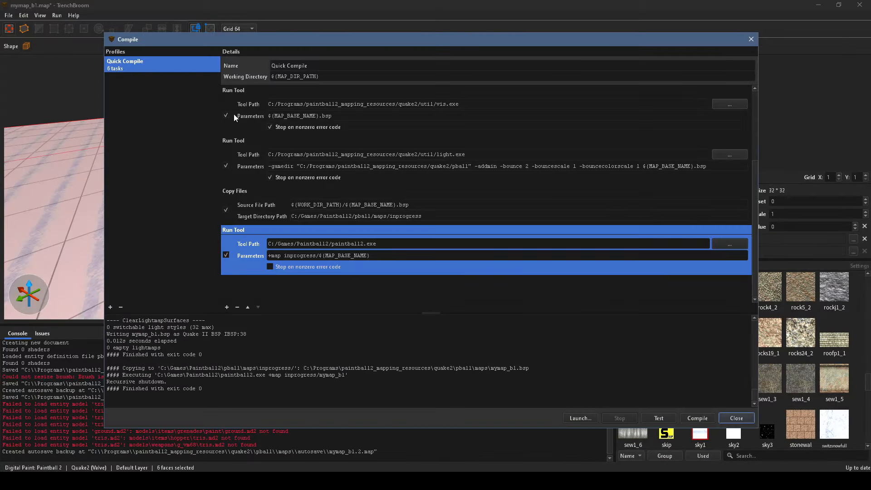
{"action": "left_click", "coordinate": [697, 418]}
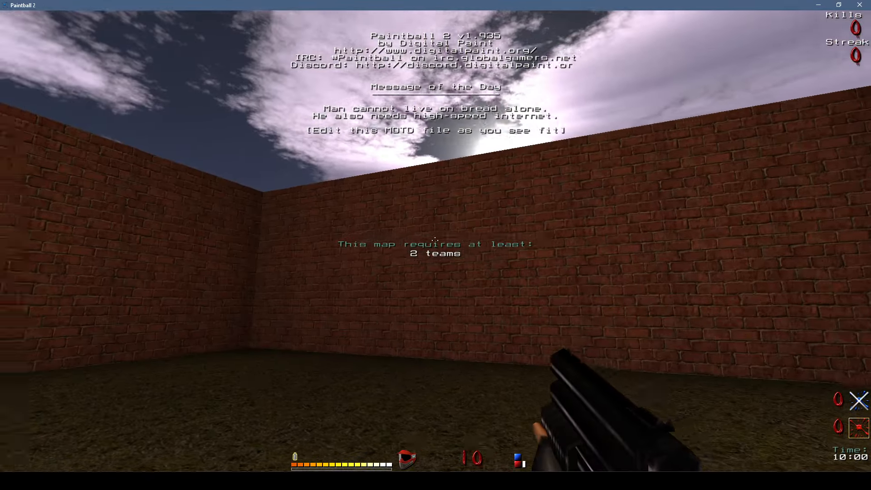
Walk around the test room in the game to examine the sunlight direction and the shadows on the walls and floor
{"action": "key", "text": "s"}
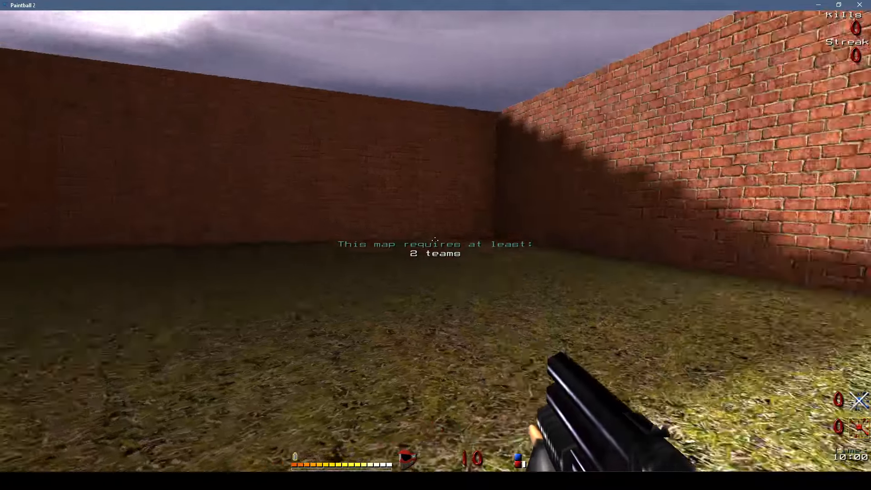
{"action": "key", "text": "a"}
{"action": "key", "text": "w"}
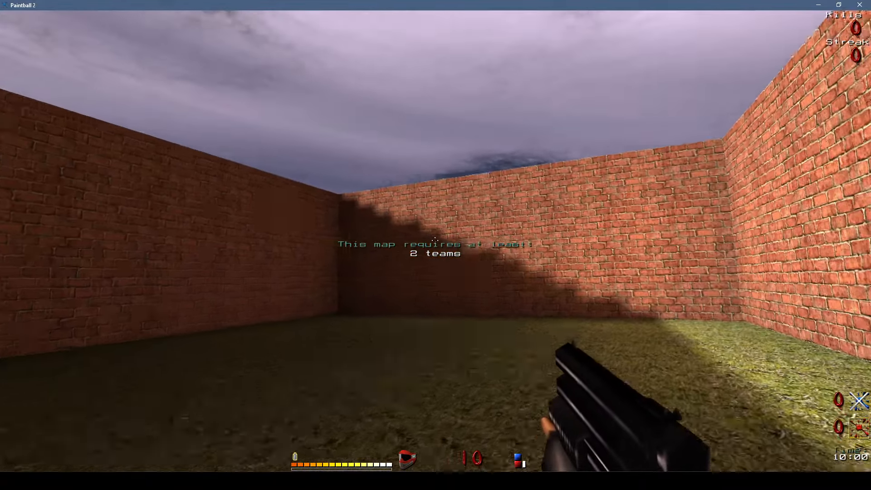
{"action": "key", "text": "s"}
{"action": "key", "text": "a"}
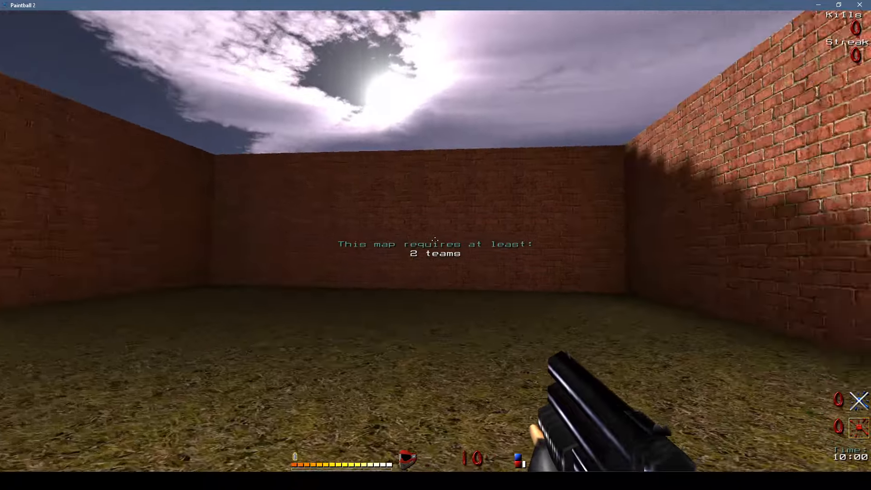
{"action": "key", "text": "s"}
Switch to TrenchBroom and add a _sunlight2 property with the value 250 to the worldspawn entity
{"action": "key", "text": "alt+Tab"}
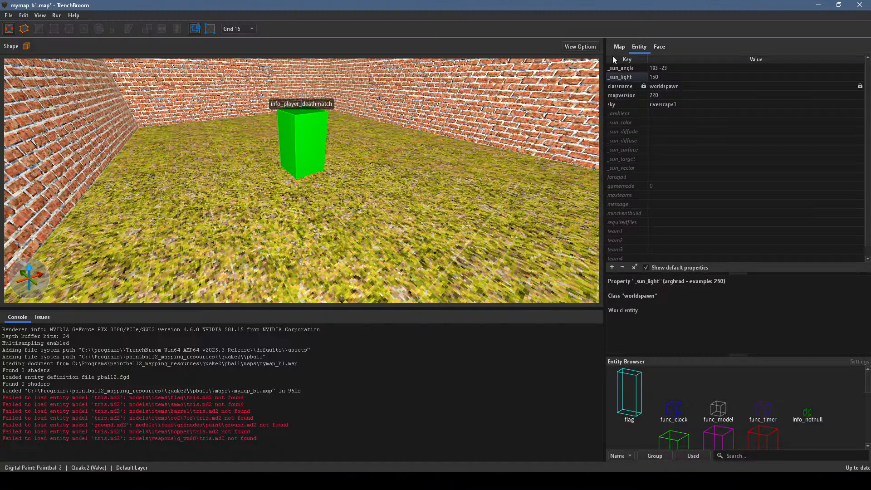
{"action": "left_click", "coordinate": [611, 267]}
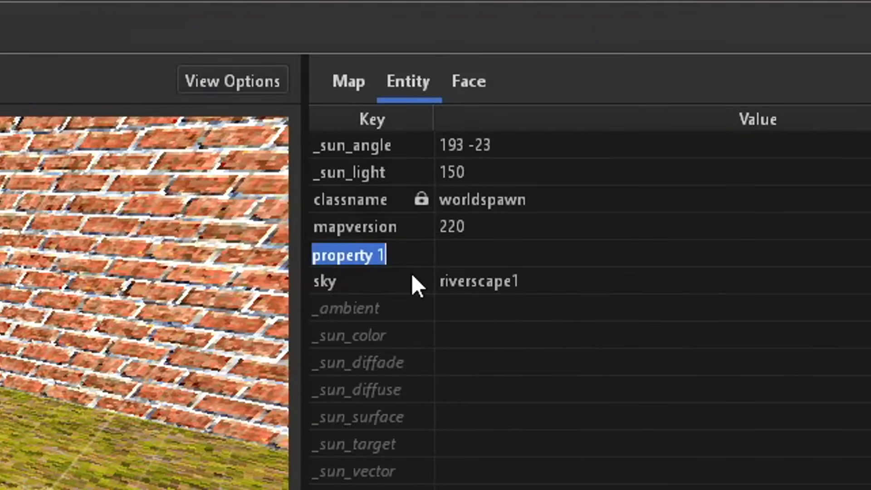
{"action": "type", "text": "_sunlight2"}
{"action": "key", "text": "Return"}
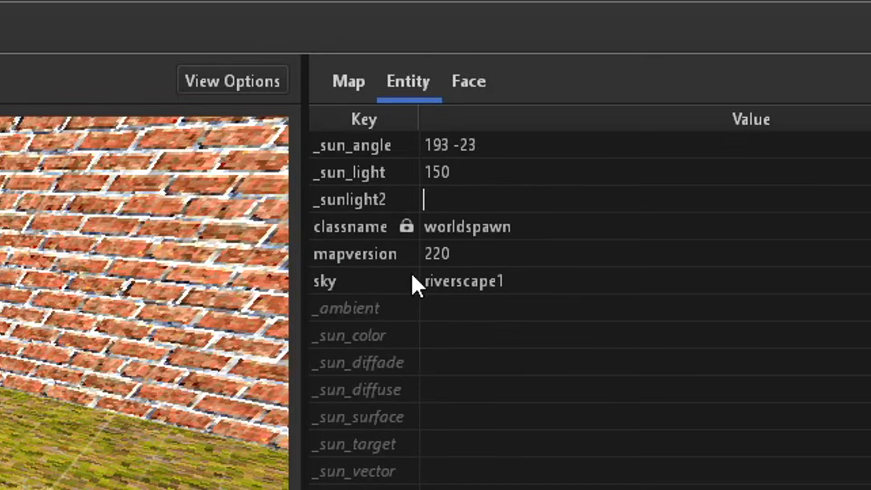
{"action": "type", "text": "250"}
{"action": "key", "text": "Return"}
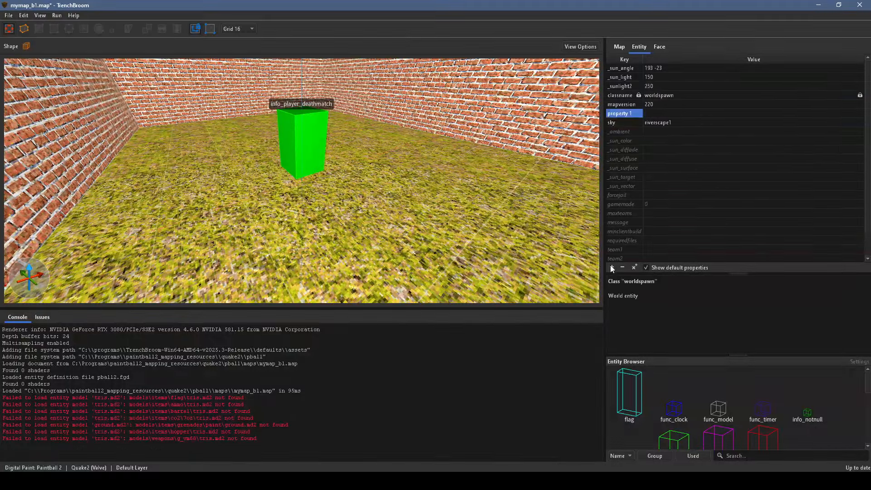
Add a _sunlight2_color property to the worldspawn entity and pick a light blue color, 118 127 209
{"action": "left_click", "coordinate": [610, 265]}
{"action": "type", "text": "_sunlight2_color"}
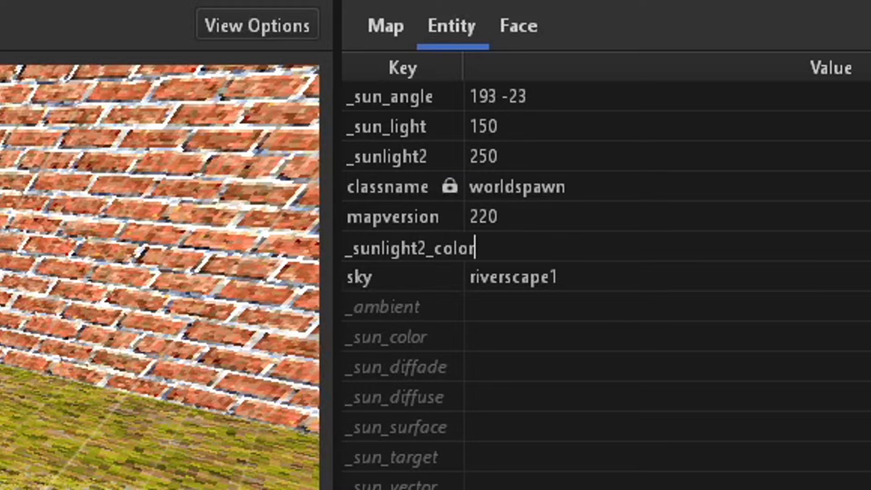
{"action": "key", "text": "Return"}
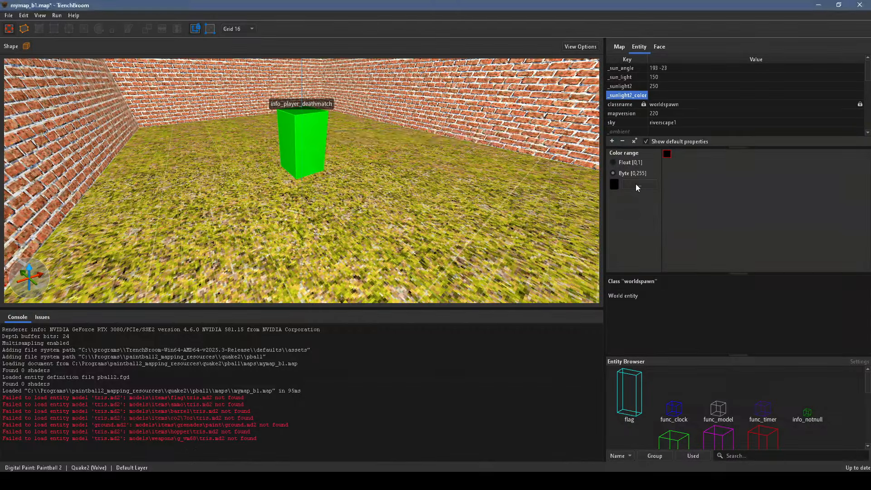
{"action": "left_click", "coordinate": [635, 184]}
{"action": "left_click", "coordinate": [461, 188]}
{"action": "left_click", "coordinate": [540, 169]}
{"action": "left_click", "coordinate": [485, 317]}
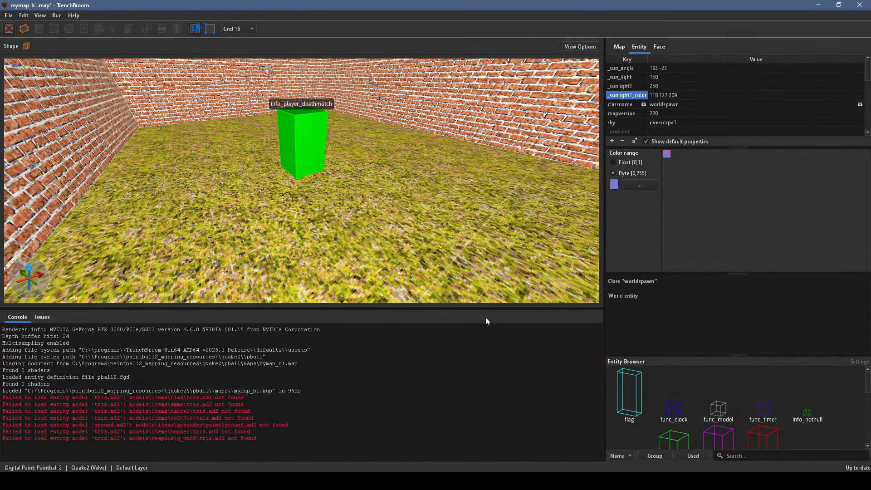
Save the map and run the Quick Compile profile on it with the new secondary sunlight
{"action": "left_click", "coordinate": [63, 15]}
{"action": "left_click", "coordinate": [66, 27]}
{"action": "left_click", "coordinate": [555, 359]}
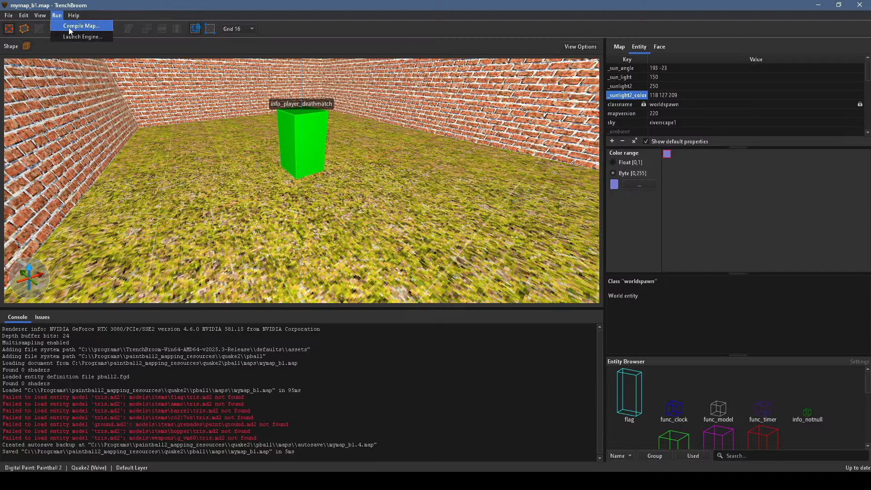
Duplicate the Quick Compile profile and name the copy Quality Compile
{"action": "left_click", "coordinate": [69, 27]}
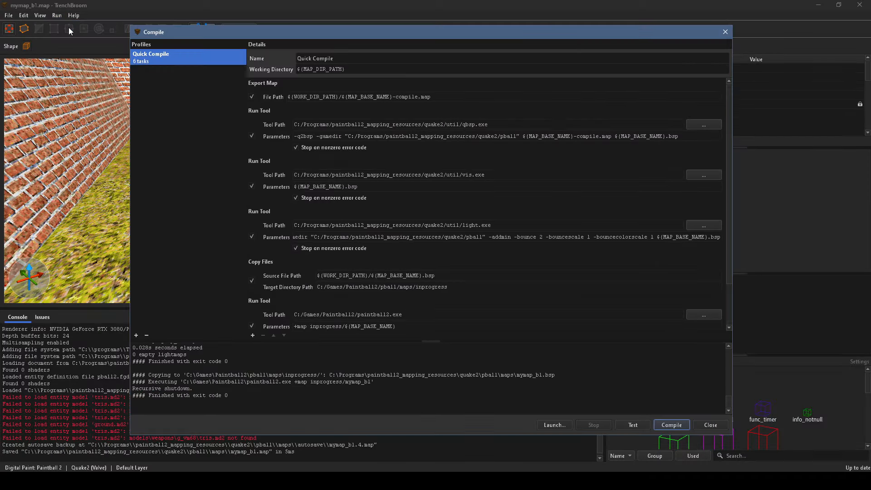
{"action": "right_click", "coordinate": [184, 57]}
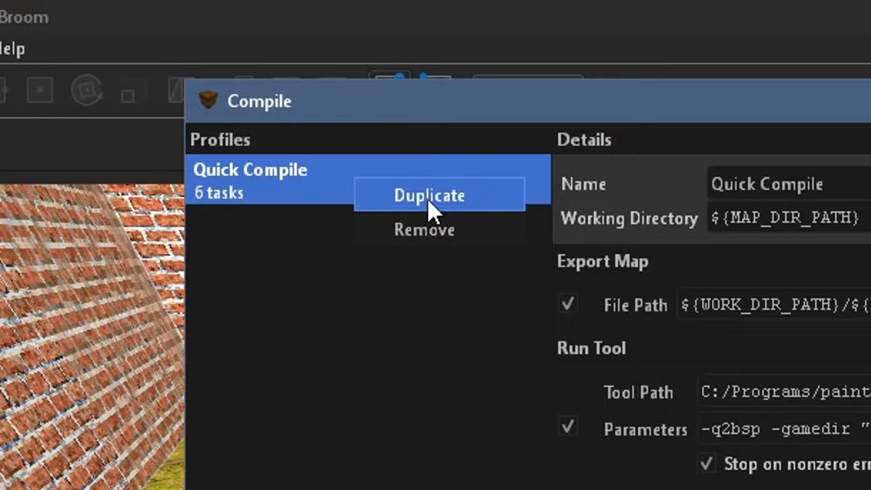
{"action": "left_click", "coordinate": [428, 203]}
{"action": "type", "text": "Quali"}
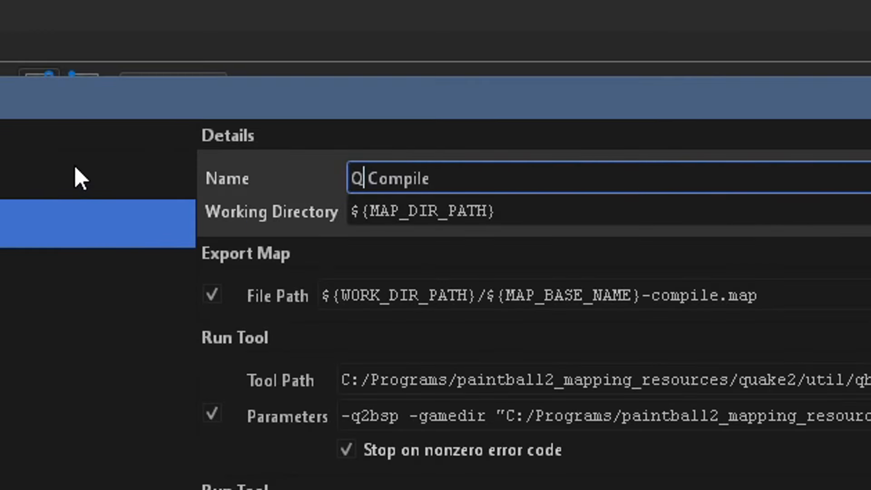
{"action": "type", "text": "ty"}
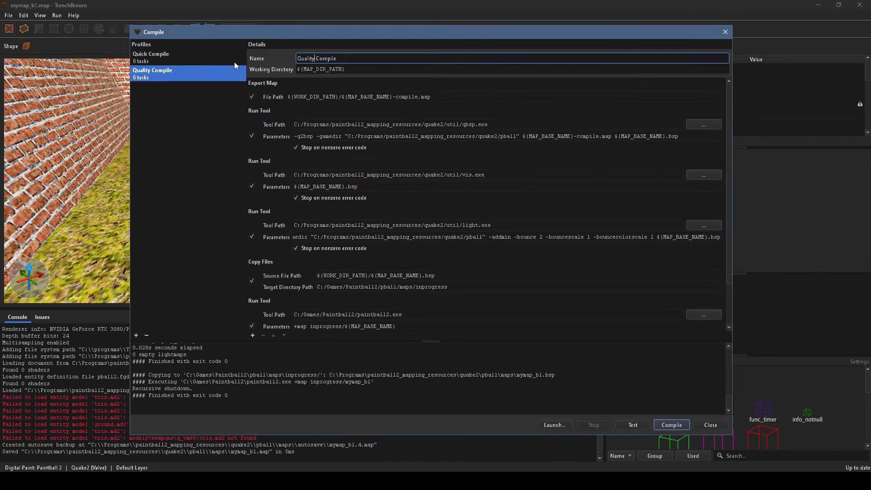
In the Quality Compile profile's light.exe parameters, set -bounce to 3 and add -emissivequality high -soft -extra4
{"action": "scroll", "coordinate": [421, 244], "scroll_direction": "down", "scroll_amount": 2}
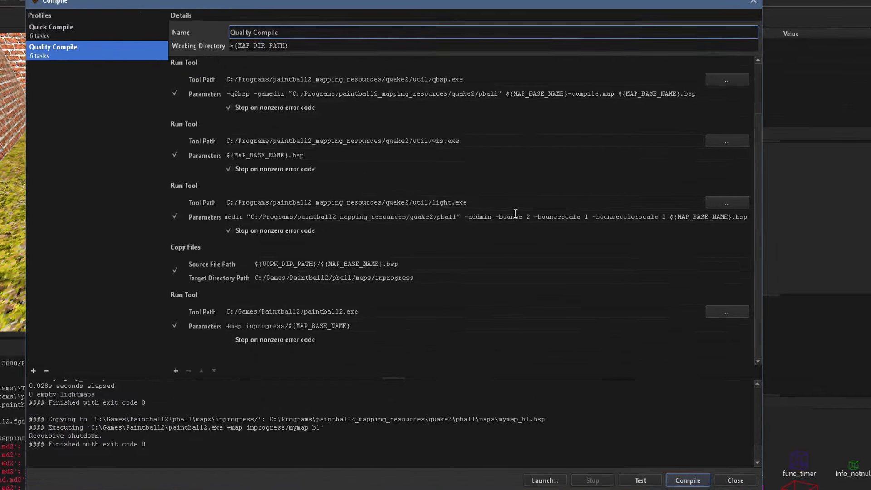
{"action": "double_click", "coordinate": [541, 209]}
{"action": "type", "text": "3 "}
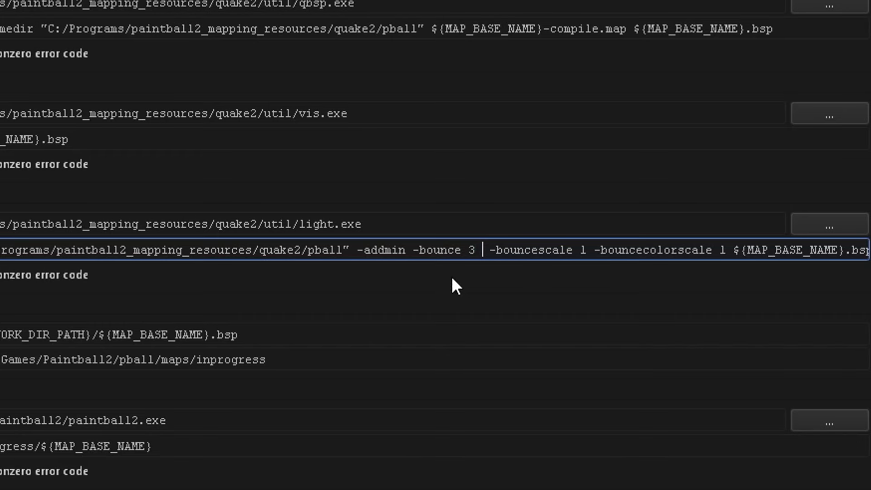
{"action": "type", "text": "-emissivequality high -soft -extra4 -"}
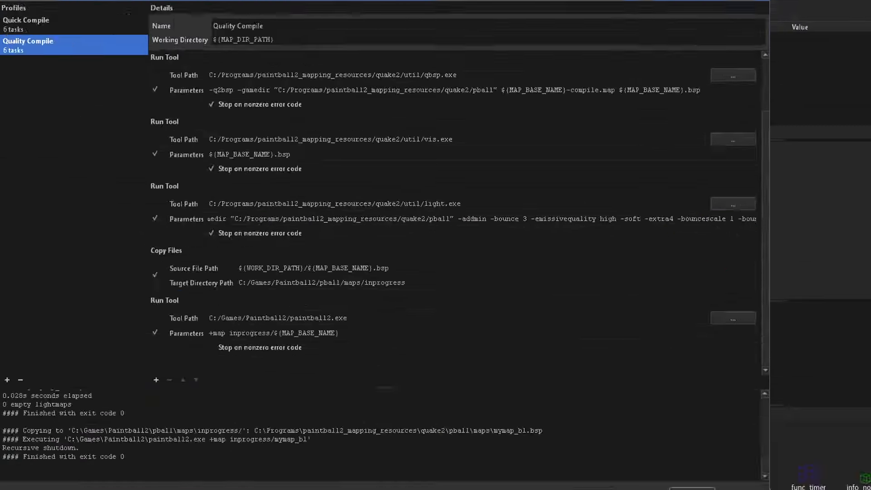
Compile the map with the Quality Compile profile, inspect the room's lighting in Paintball 2, and return to TrenchBroom
{"action": "left_click", "coordinate": [668, 423]}
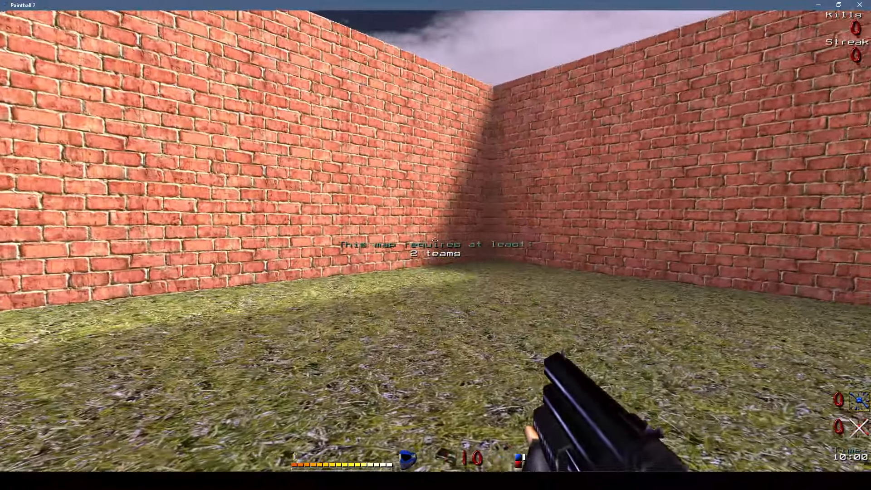
{"action": "key", "text": "s"}
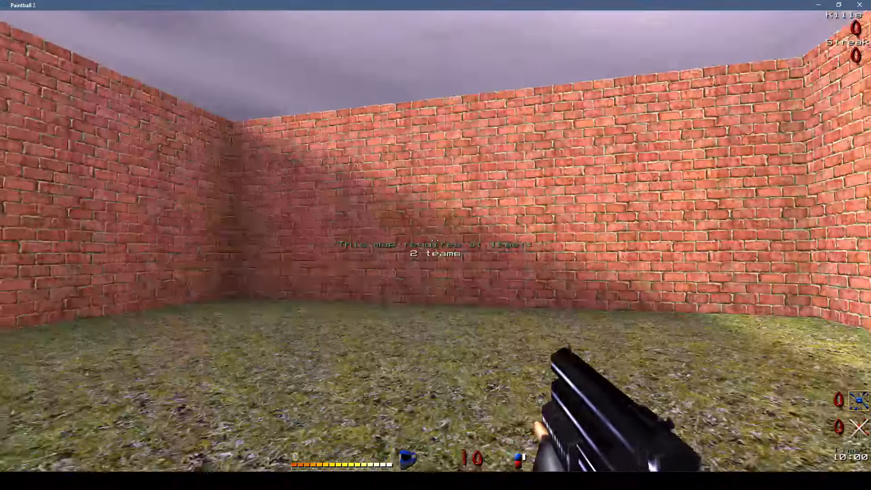
{"action": "key", "text": "alt+Tab"}
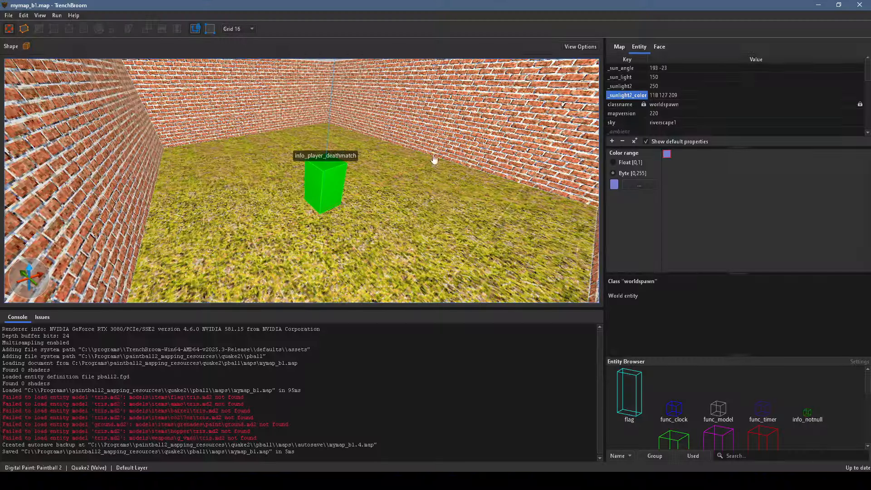
Review the mouse look, pan and move settings in the preferences and try out camera navigation in the 3D view
{"action": "right_click_drag", "start_coordinate": [273, 207], "coordinate": [283, 207]}
{"action": "middle_click_drag", "start_coordinate": [282, 208], "coordinate": [254, 132]}
{"action": "left_click", "coordinate": [40, 15]}
{"action": "left_click", "coordinate": [74, 161]}
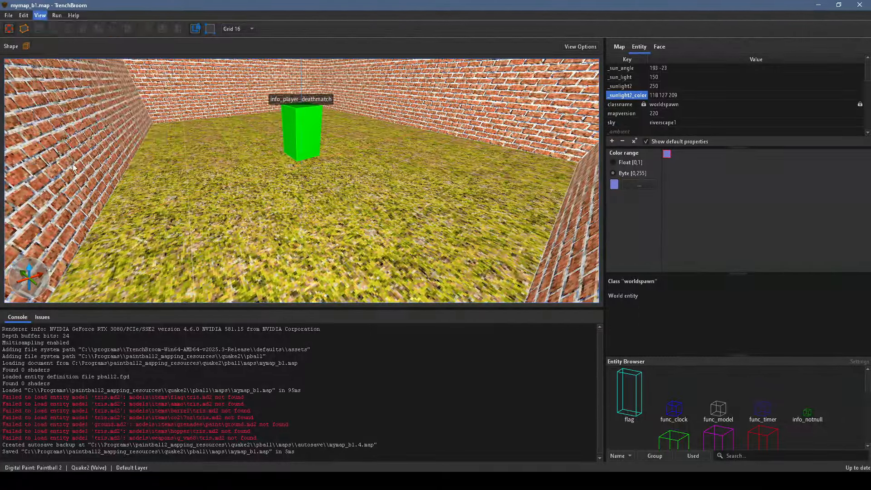
{"action": "left_click", "coordinate": [349, 80]}
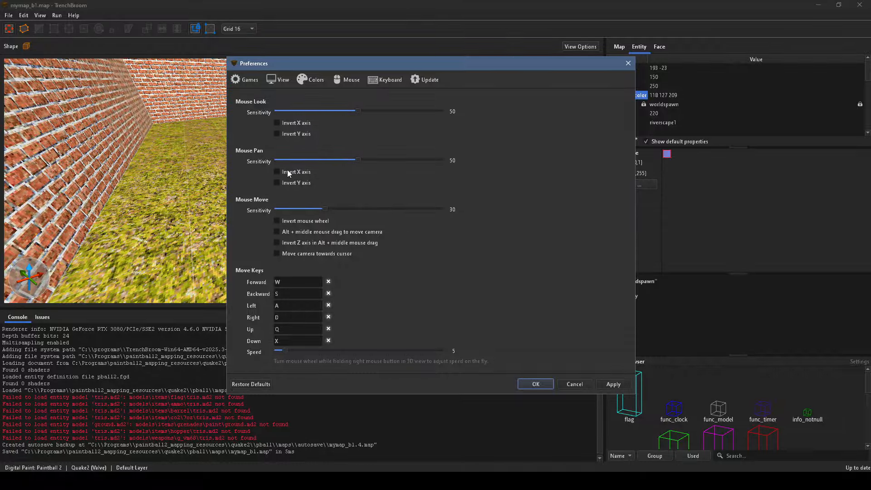
{"action": "left_click", "coordinate": [531, 386]}
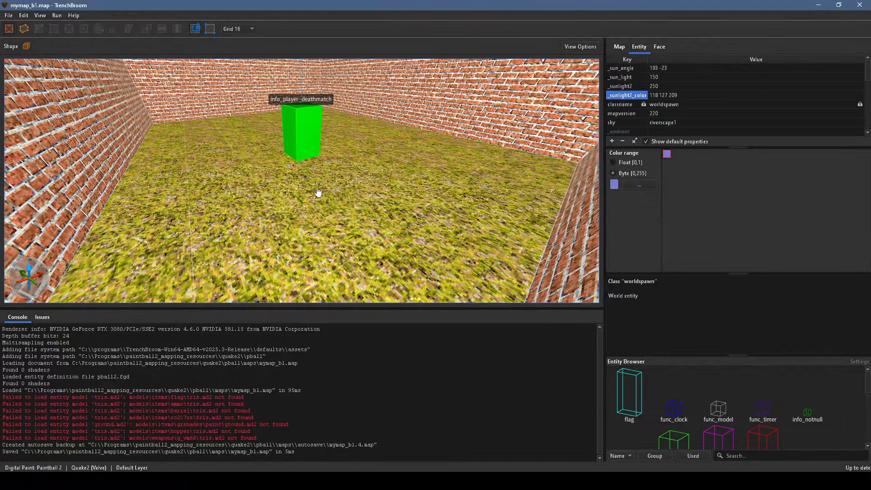
{"action": "middle_click_drag", "start_coordinate": [317, 190], "coordinate": [357, 225]}
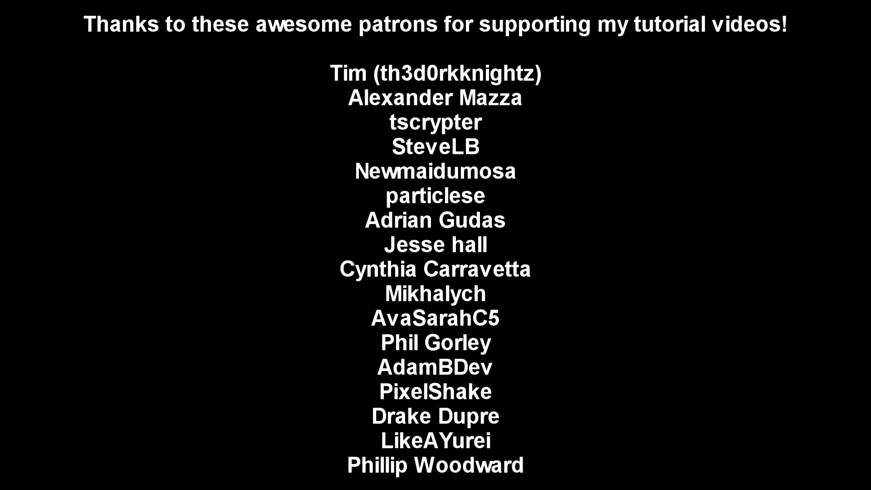